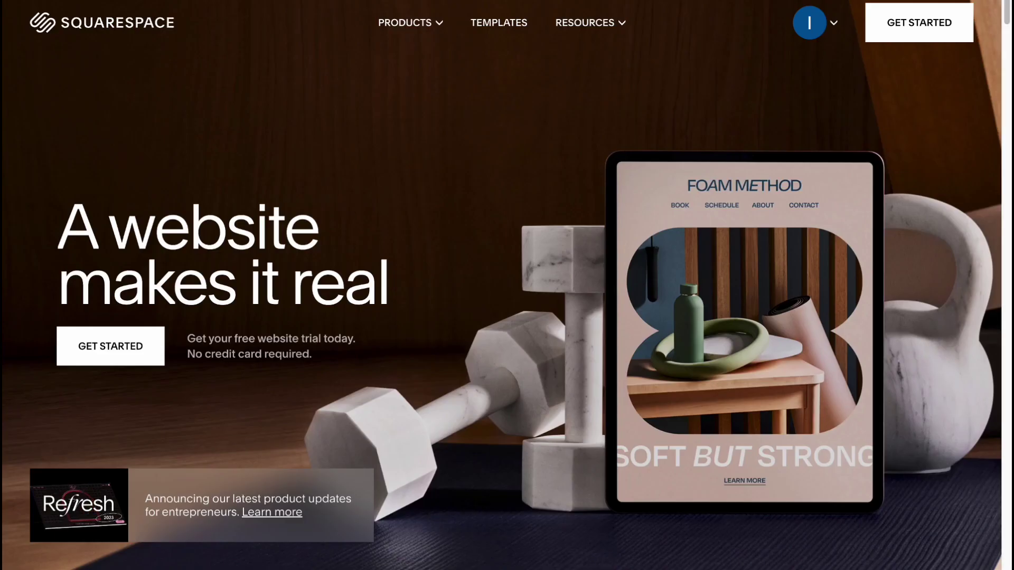
- Start a new Squarespace site from the homepage's GET STARTED button
left_click(908, 35)
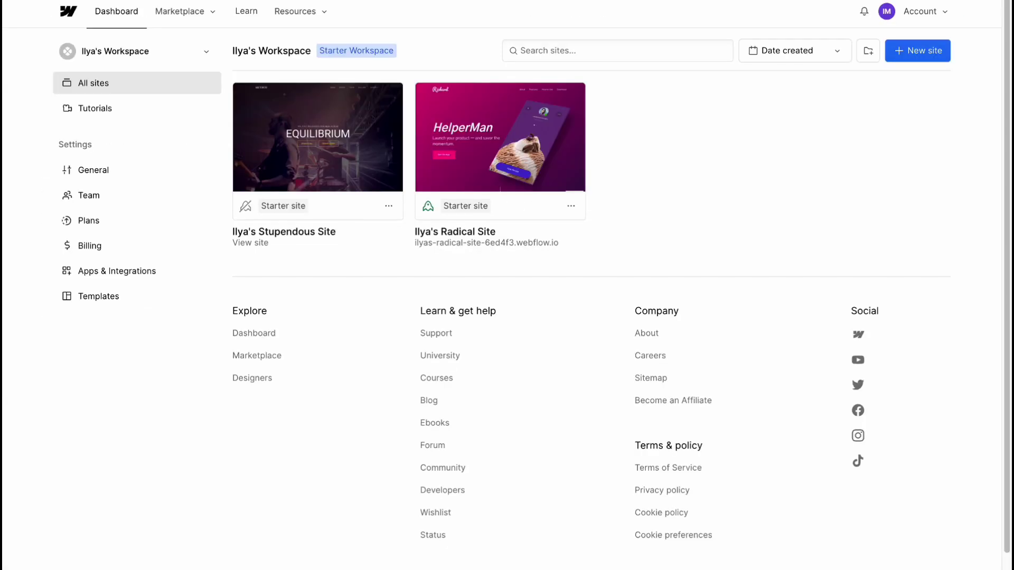
- Open the second Webflow starter site from the workspace dashboard in the Designer
mouse_move(517, 189)
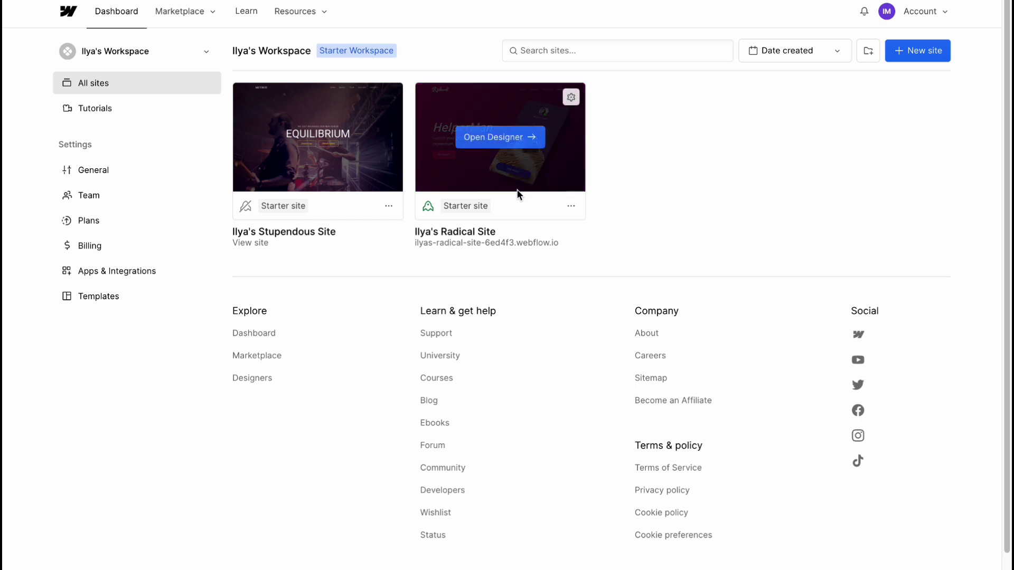
left_click(494, 139)
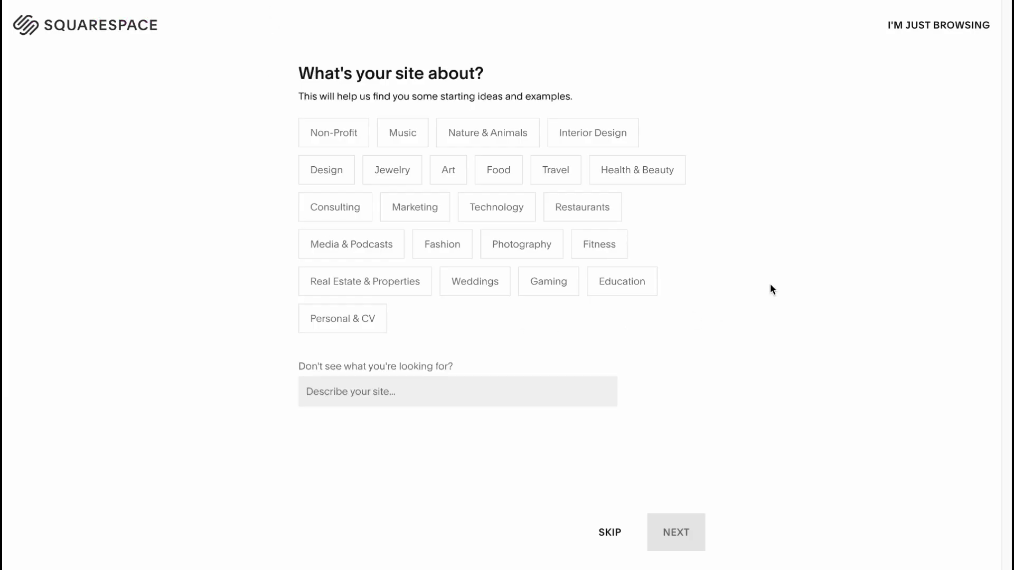
- Skip the topic and goals questions, pick Blueprint, then exit setup without saving
left_click(617, 532)
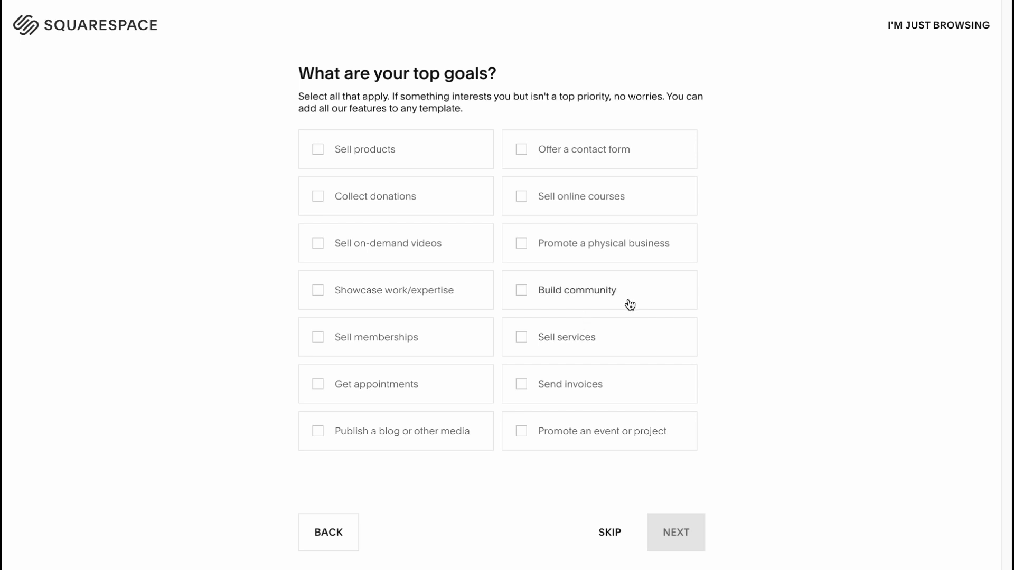
left_click(610, 534)
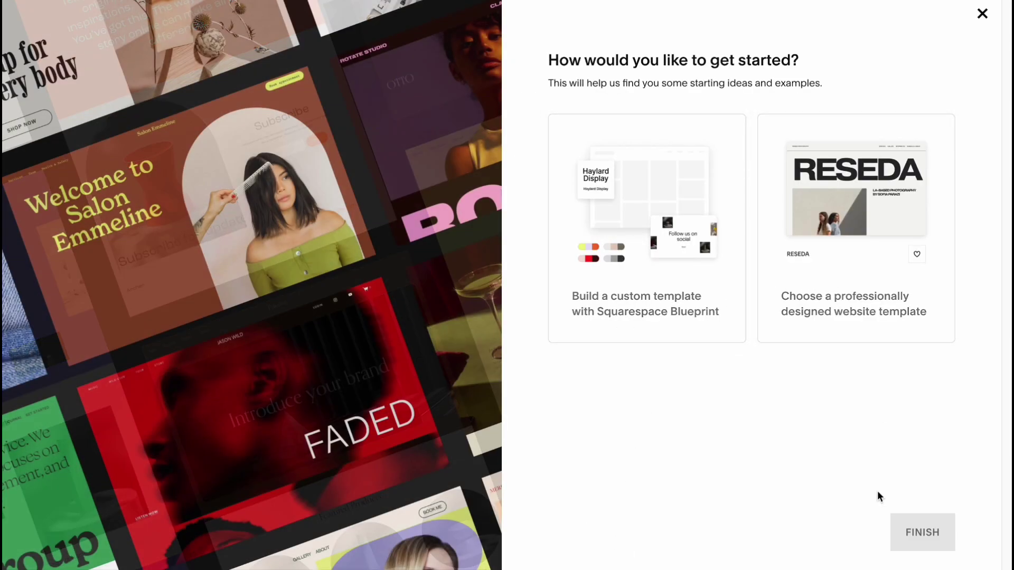
left_click(734, 332)
left_click(923, 539)
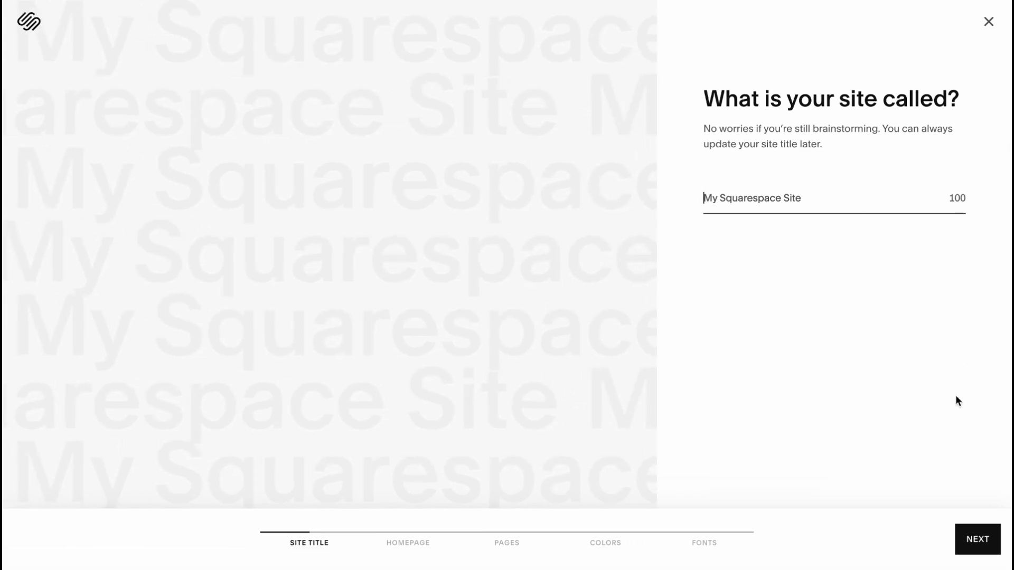
left_click(988, 21)
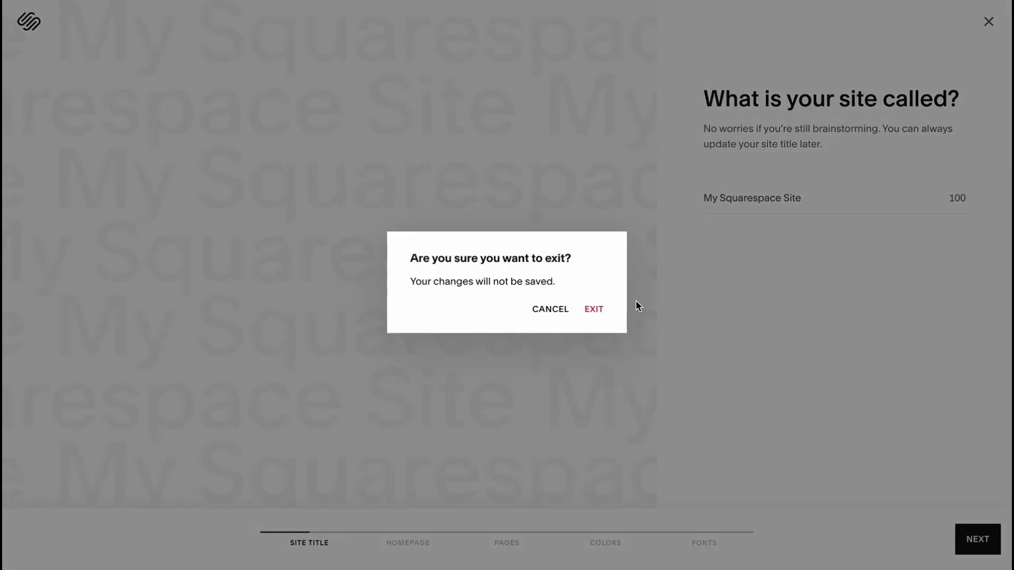
left_click(594, 311)
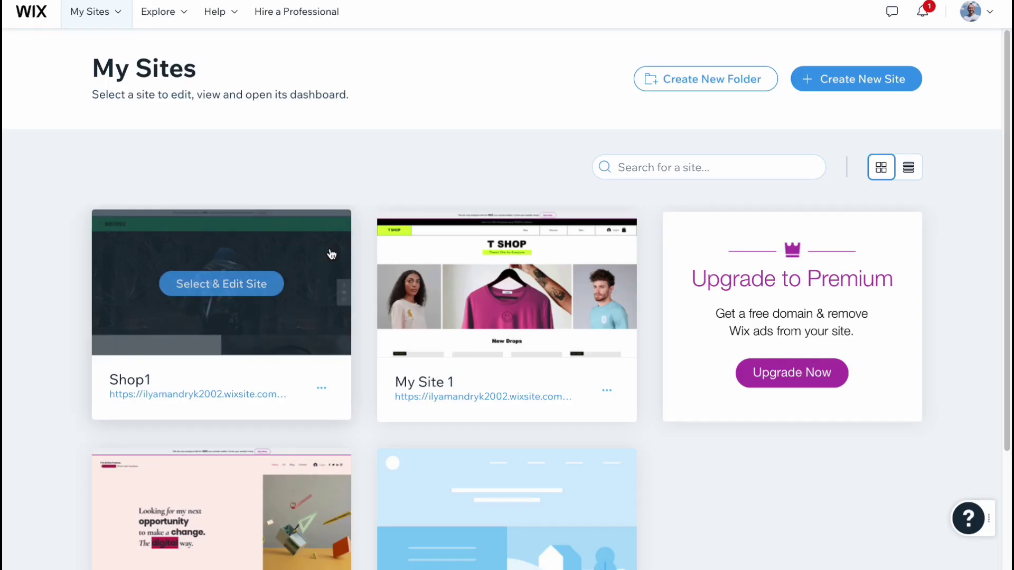
- Scroll through the Wix My Sites list showing Shop1 and My Site 1
scroll(332, 255, "down", 3)
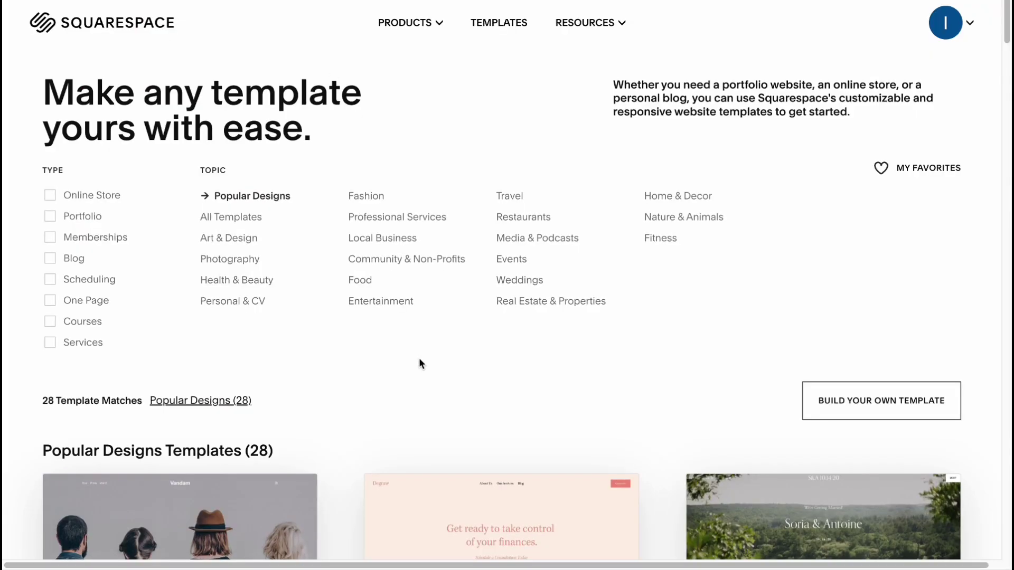
scroll(419, 357, "down", 4)
scroll(419, 363, "down", 2)
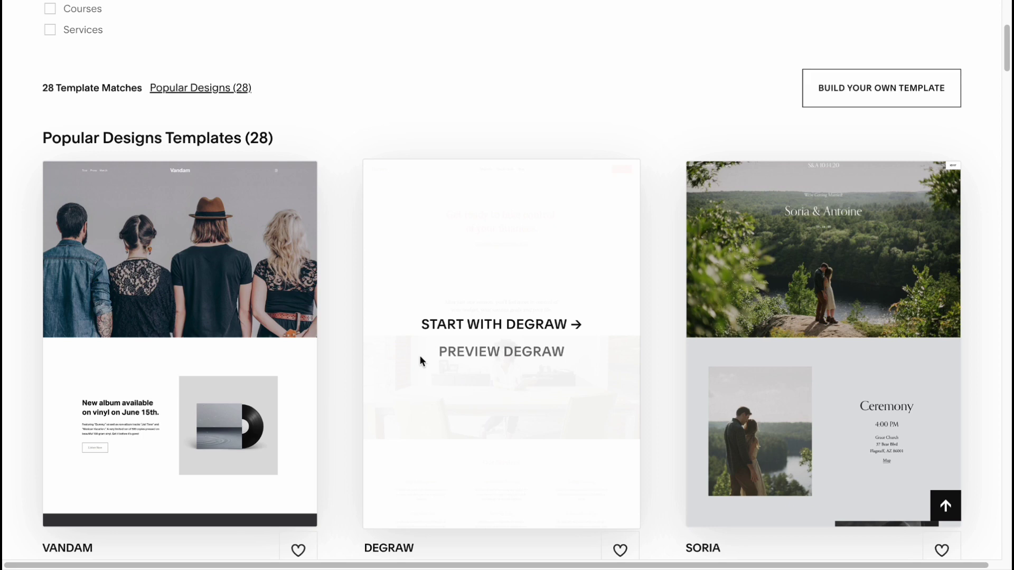
scroll(419, 355, "up", 6)
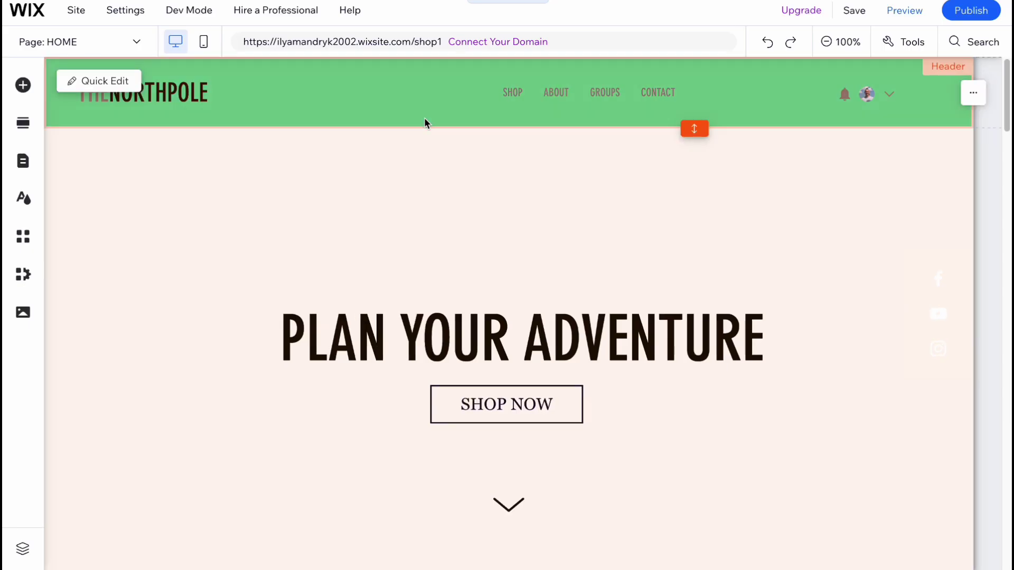
- Scroll to the Wix hero and select the PLAN YOUR ADVENTURE heading
scroll(484, 293, "down", 10)
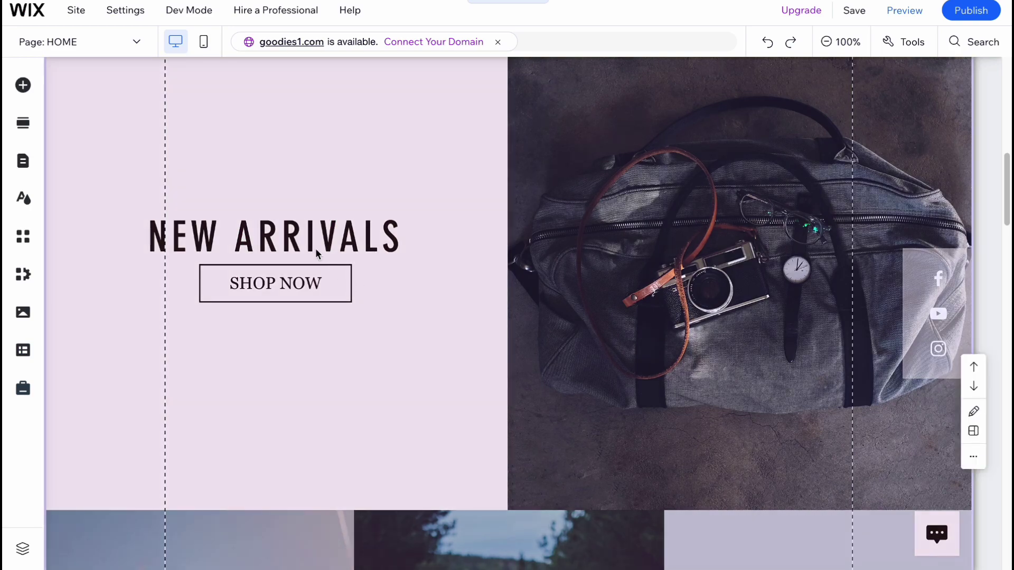
scroll(312, 264, "up", 10)
scroll(312, 265, "up", 1)
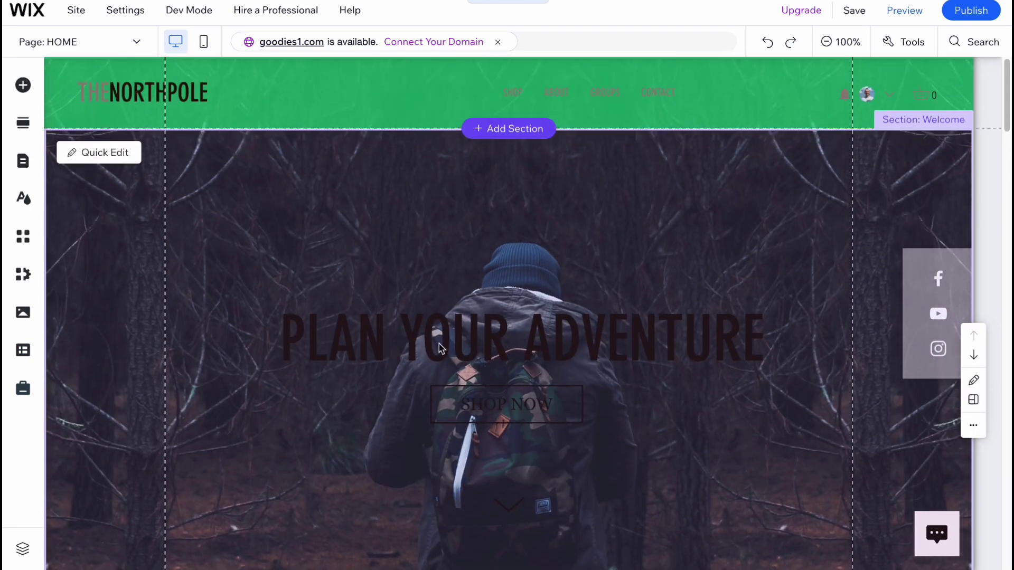
left_click_drag(475, 340, 484, 323)
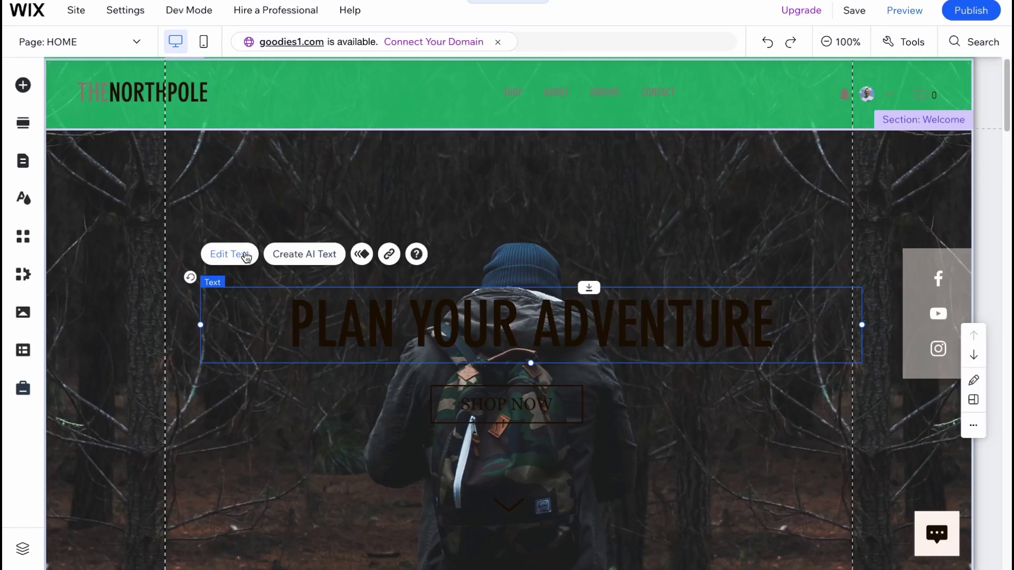
- Open the hero heading for editing, then review the HelperMan paragraph's Webflow styles (Gothic A1, 16 px)
left_click(245, 257)
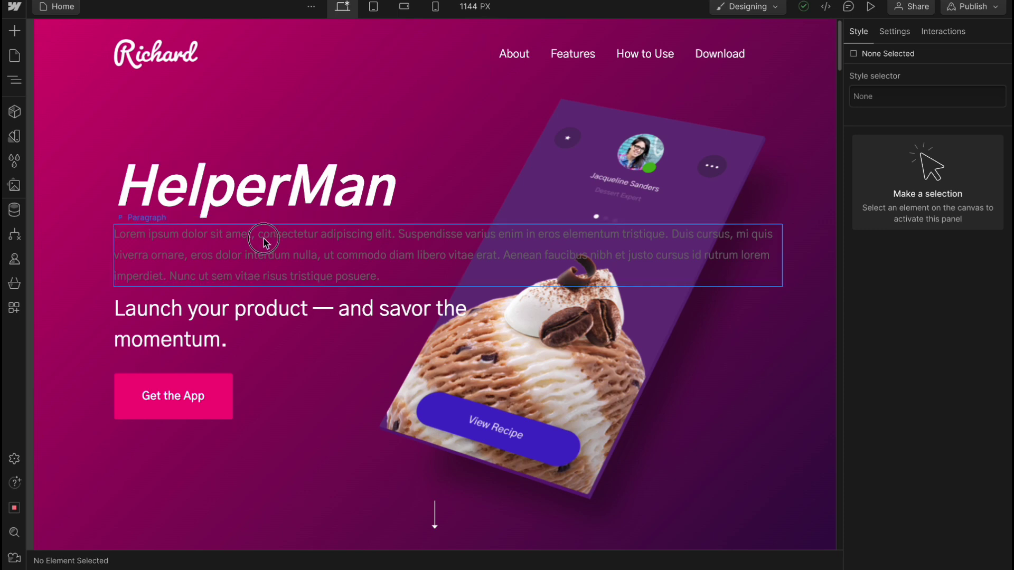
left_click(264, 239)
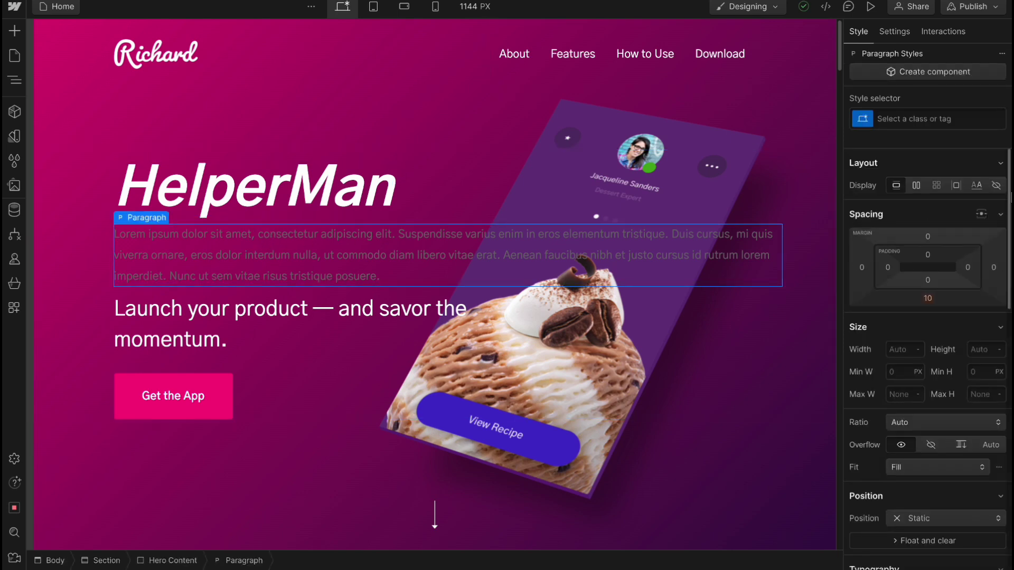
scroll(988, 234, "down", 5)
scroll(988, 234, "down", 7)
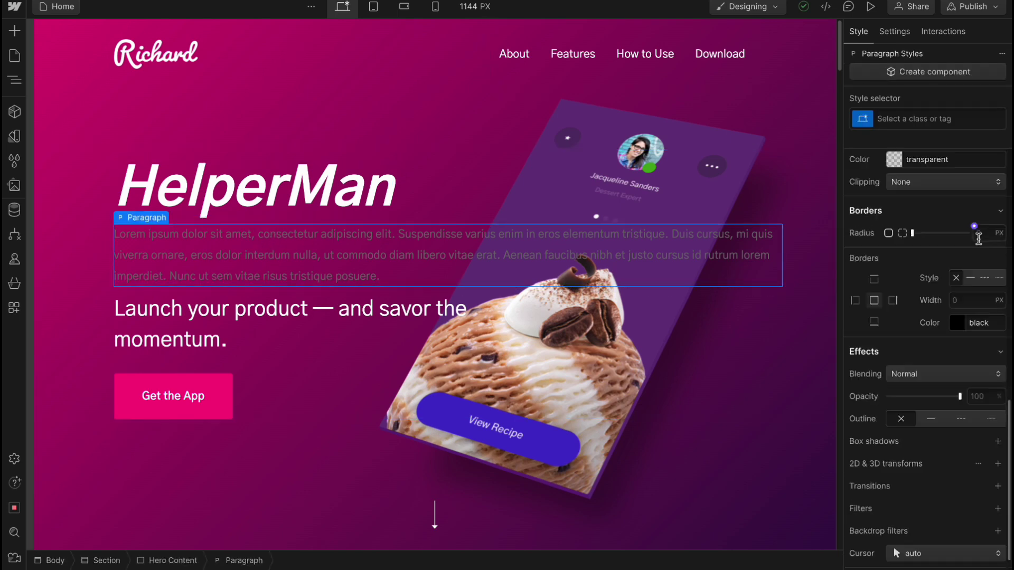
scroll(974, 246, "up", 6)
scroll(974, 246, "up", 5)
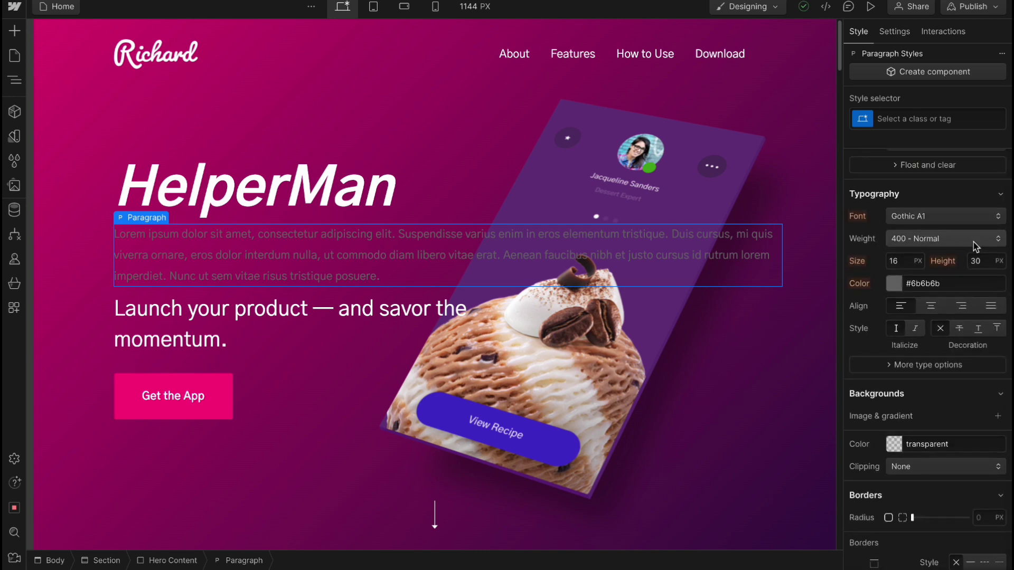
scroll(975, 247, "up", 5)
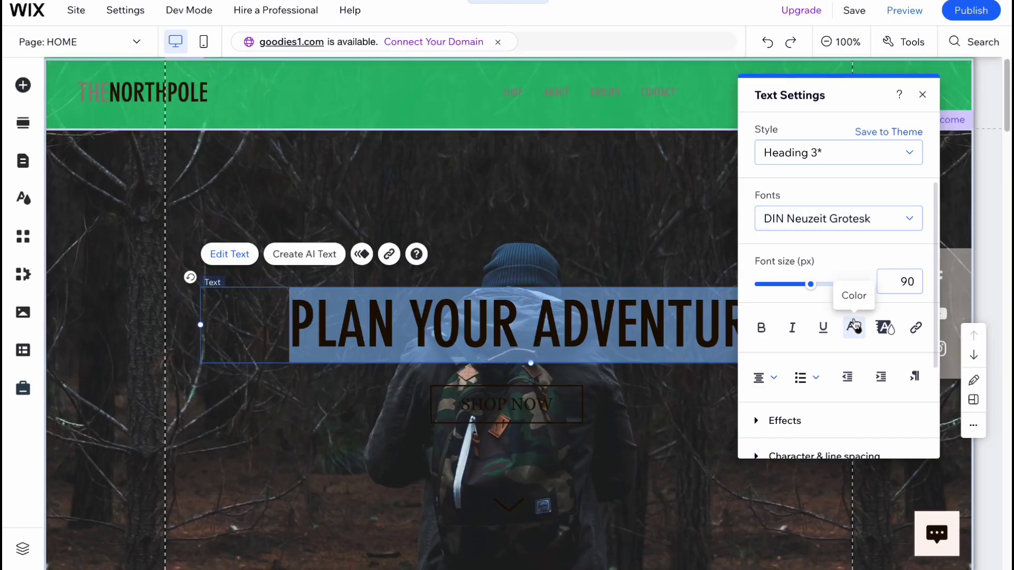
- Close the heading's Text Settings panel and scroll down to the Shop1 store setup checklist
scroll(844, 310, "down", 3)
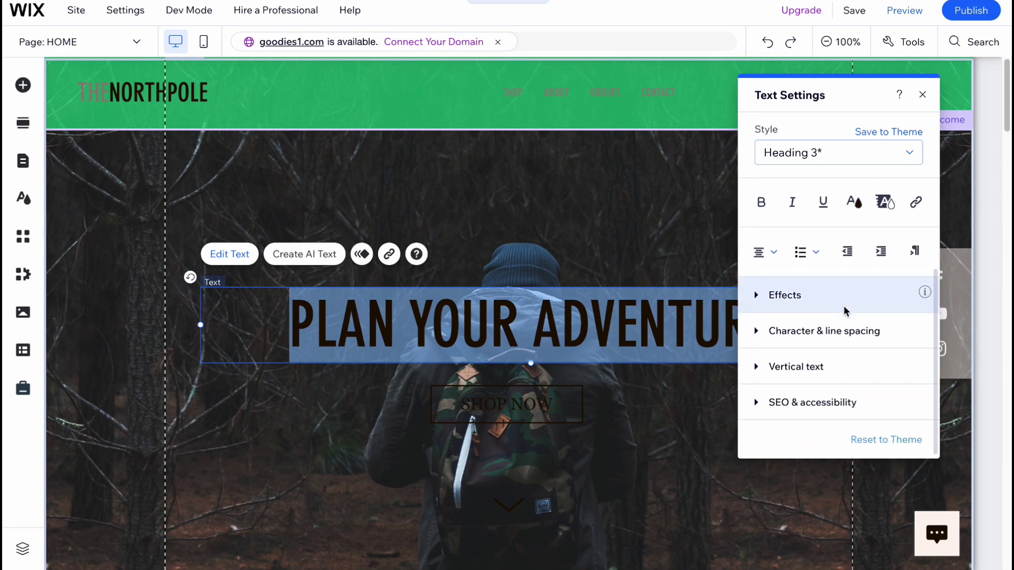
scroll(810, 292, "up", 3)
scroll(834, 211, "down", 3)
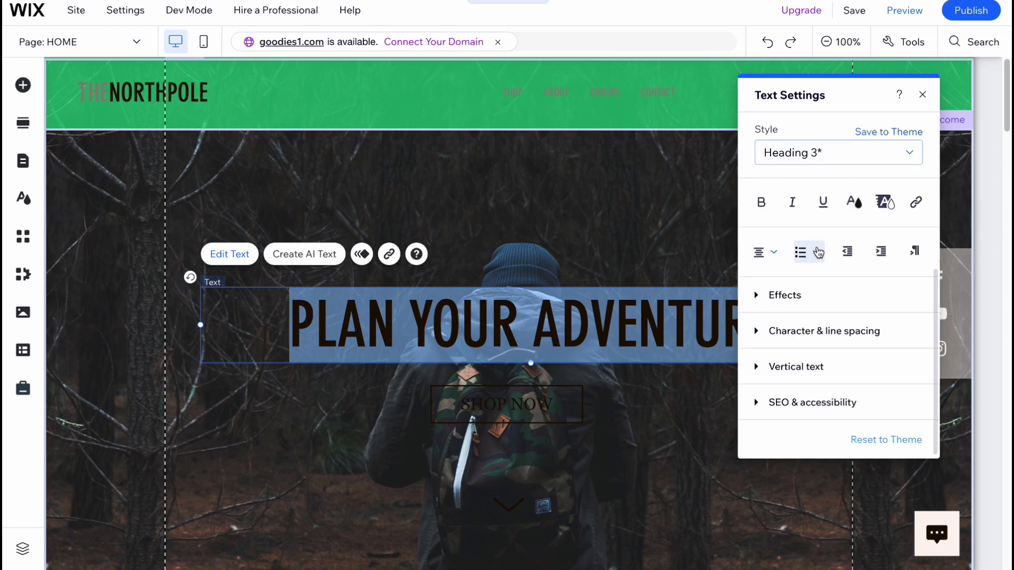
left_click(922, 95)
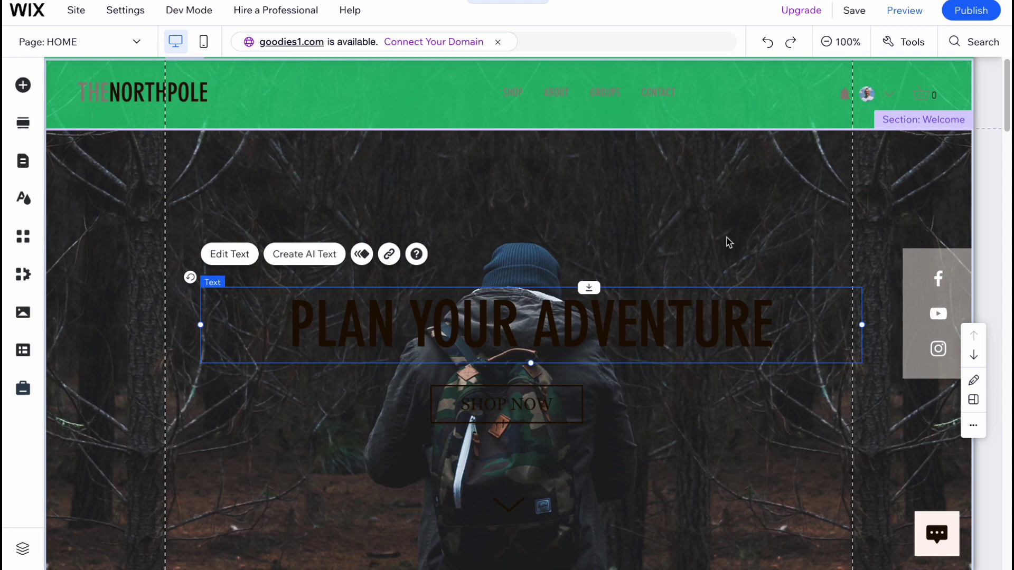
scroll(660, 412, "down", 10)
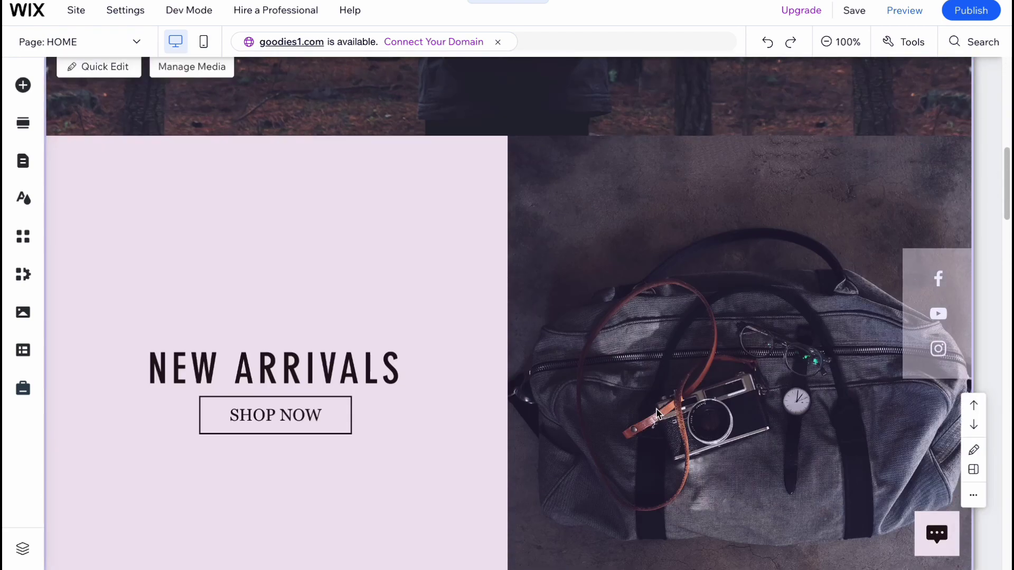
scroll(659, 413, "down", 10)
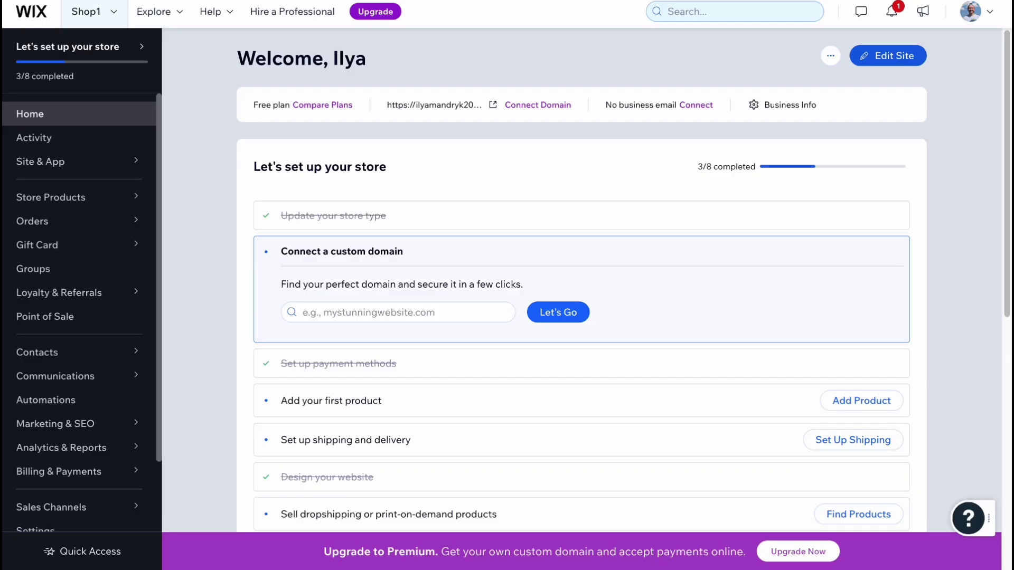
left_click(33, 28)
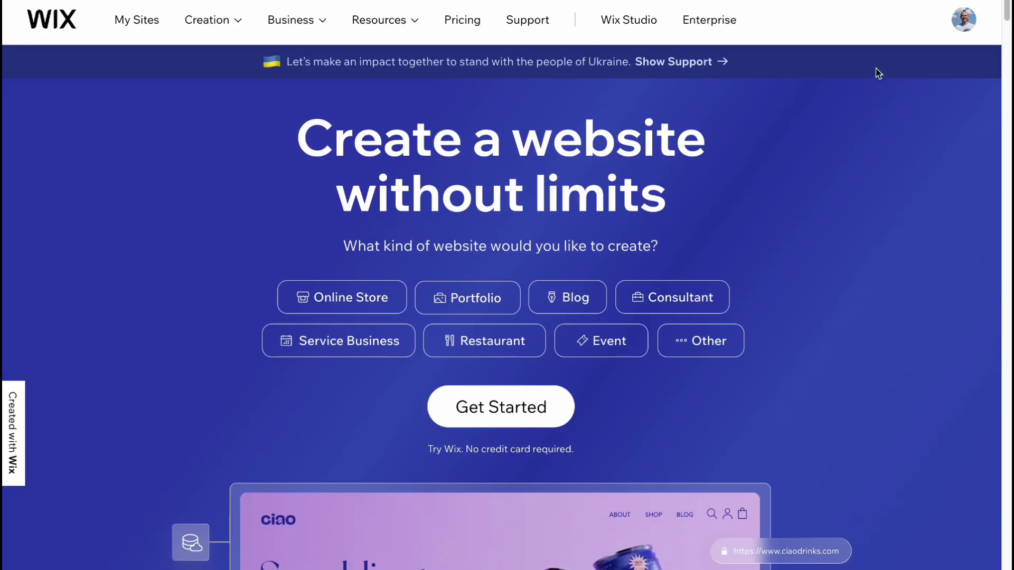
left_click(961, 24)
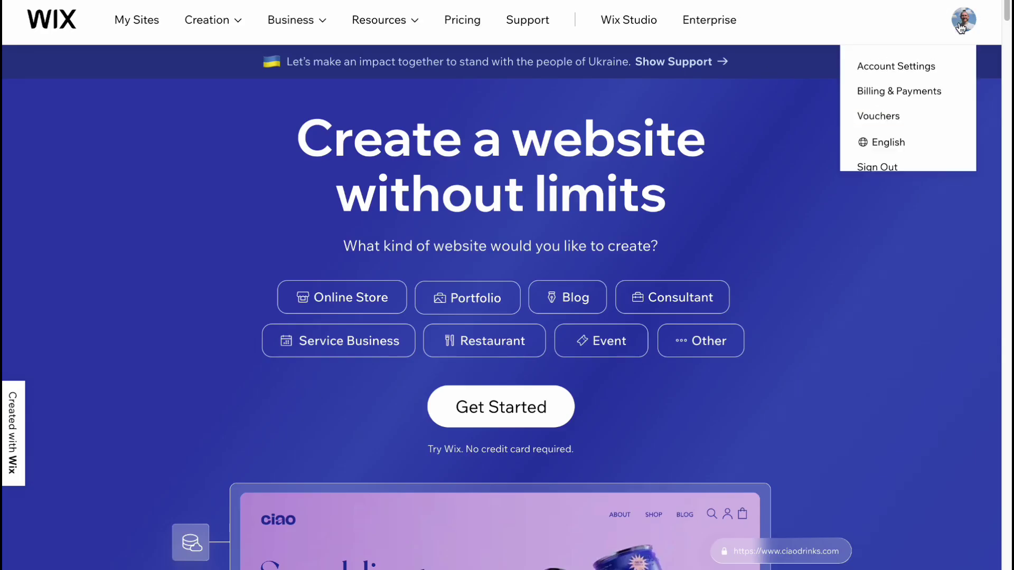
left_click(896, 73)
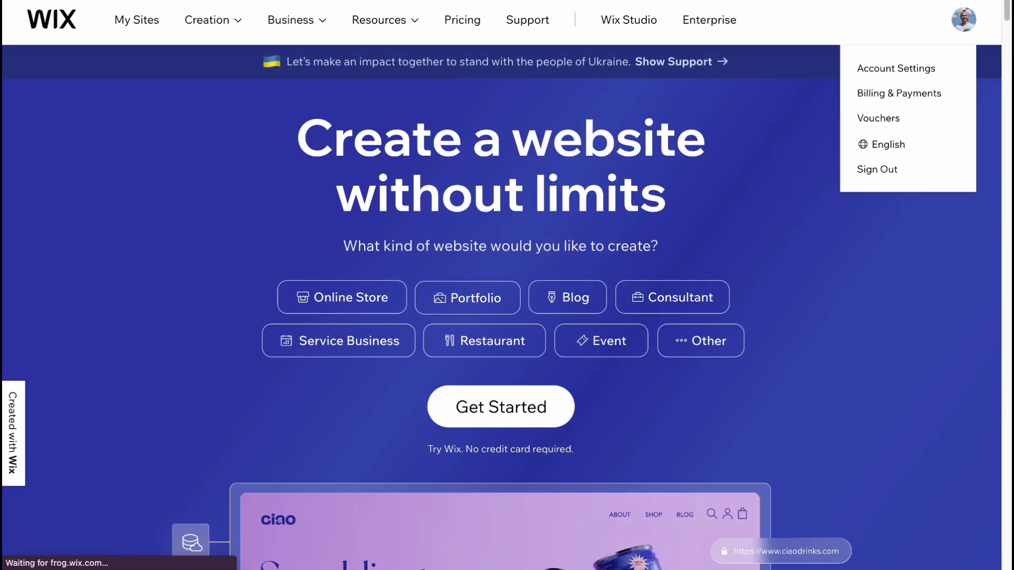
scroll(125, 22, "down", 1)
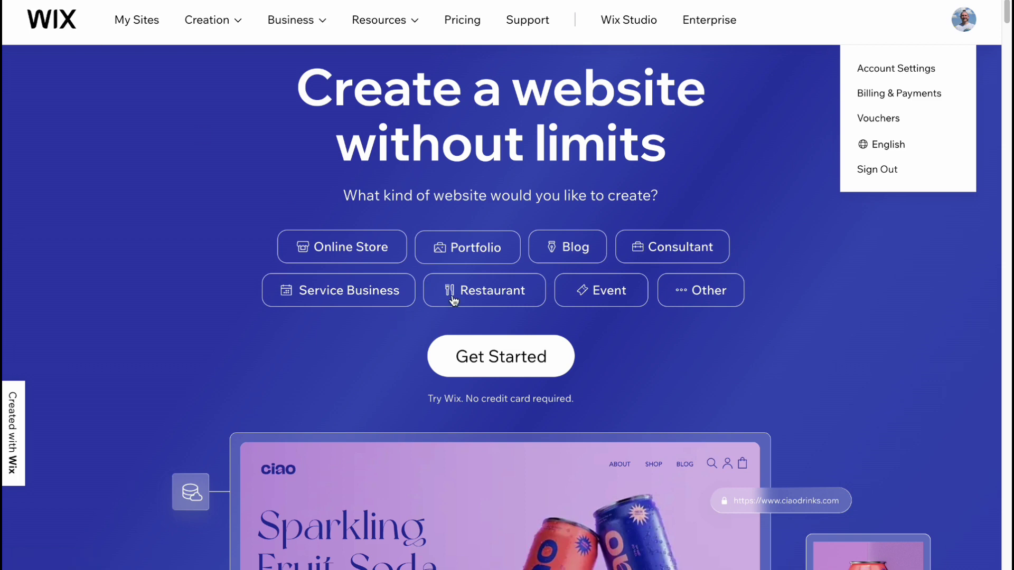
left_click(503, 357)
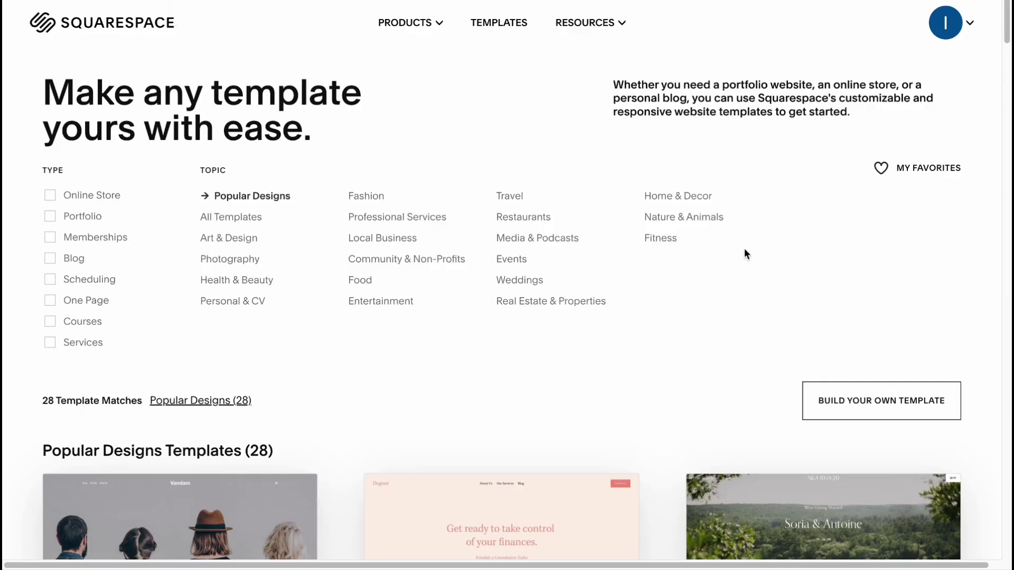
- Switch the Squarespace Topic filter to All Templates, showing 164 matches instead of 28
scroll(743, 251, "down", 10)
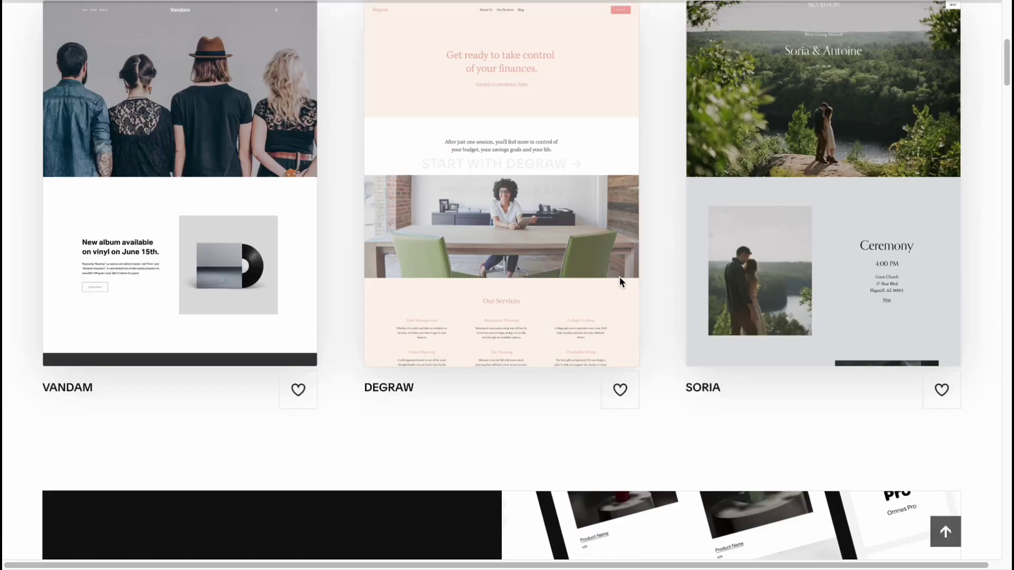
scroll(607, 272, "up", 10)
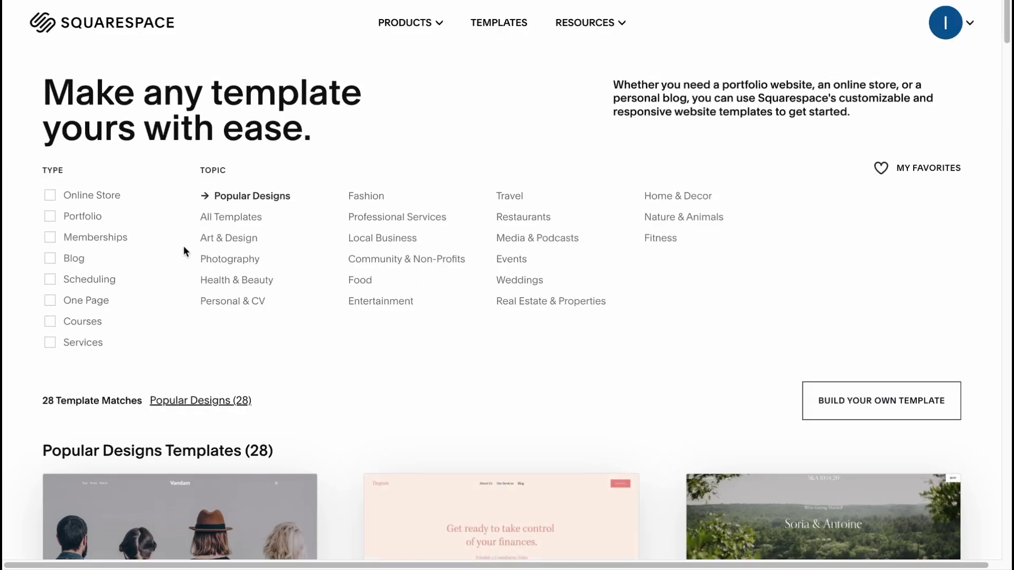
scroll(210, 248, "down", 5)
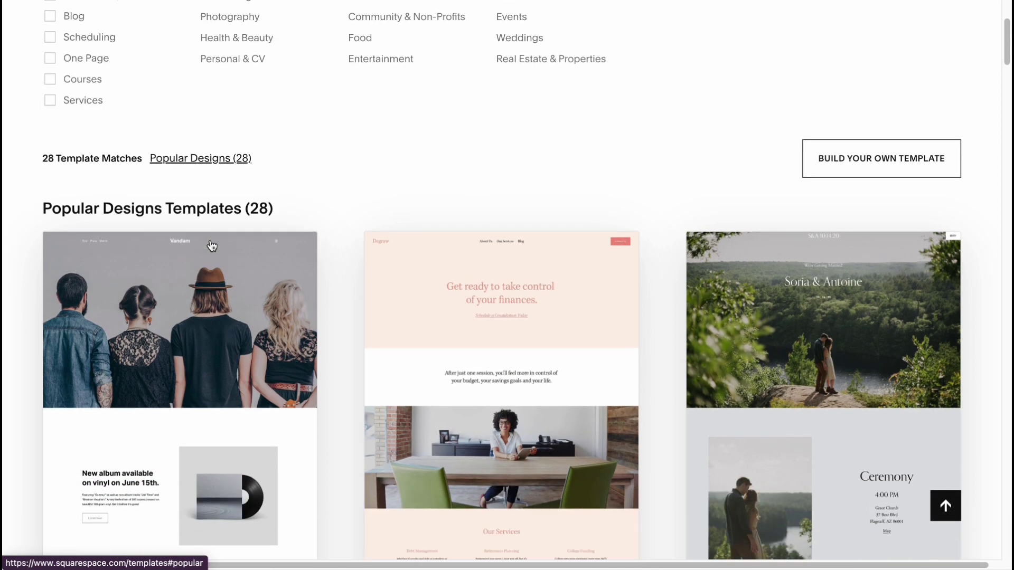
scroll(211, 245, "down", 2)
scroll(210, 244, "up", 6)
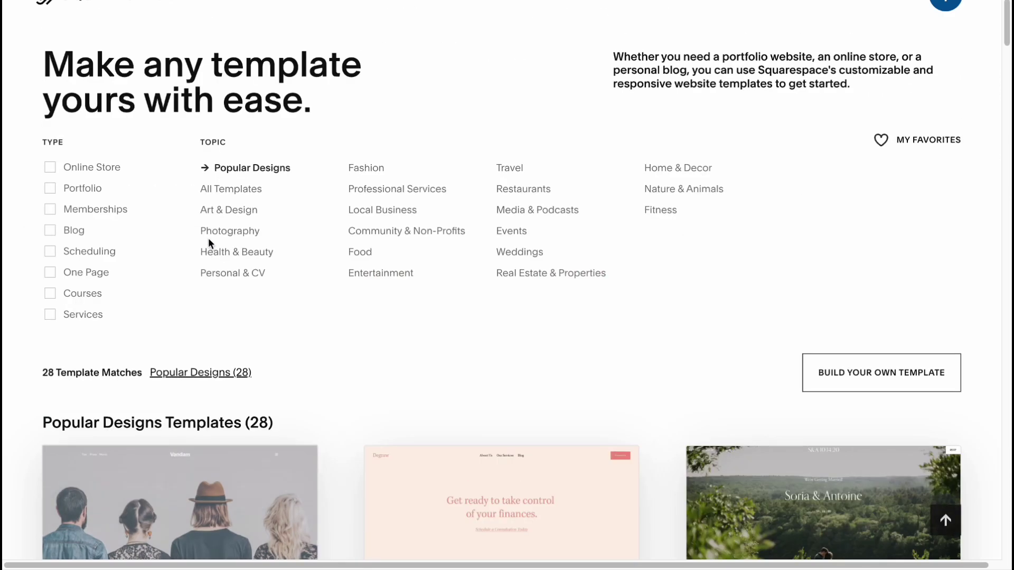
left_click(242, 189)
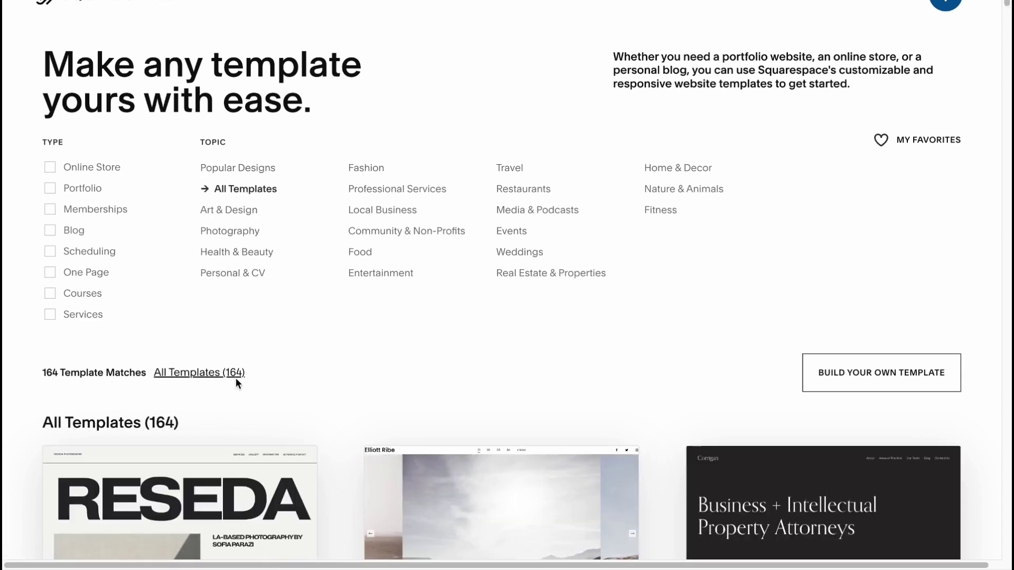
scroll(259, 365, "down", 7)
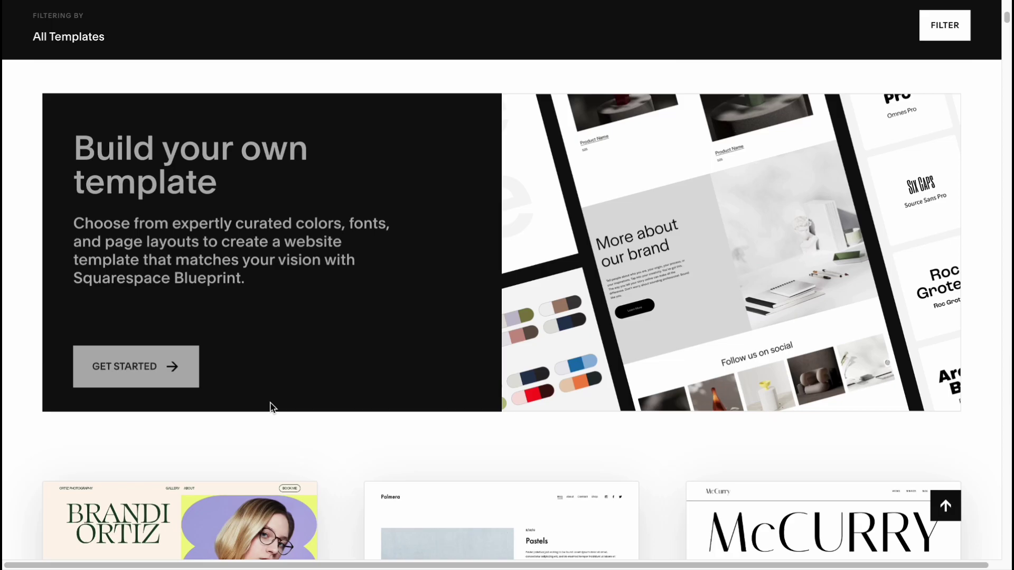
scroll(271, 401, "down", 5)
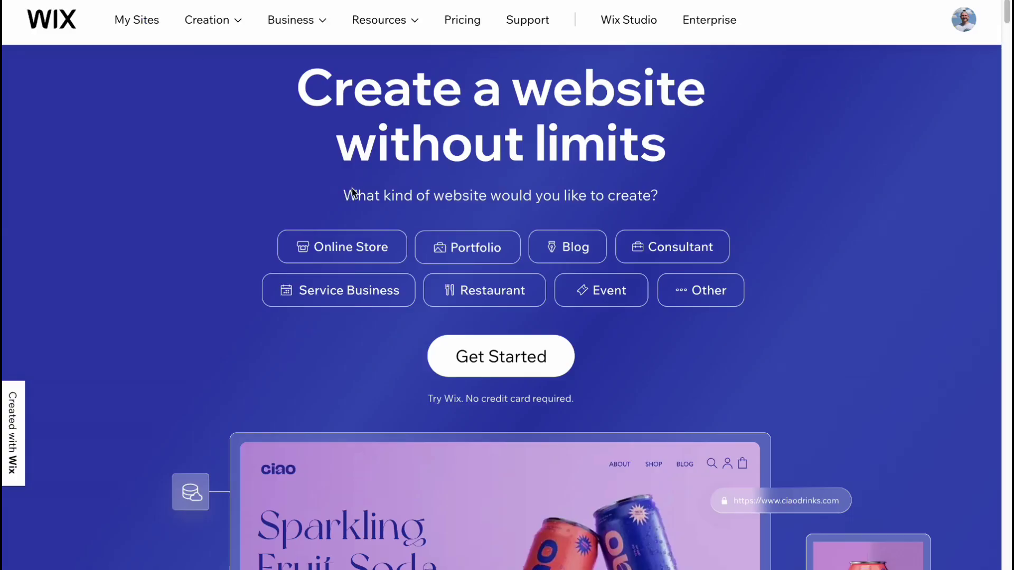
- Try Online Store and Portfolio, then settle on Blog as the Wix website type
left_click(358, 251)
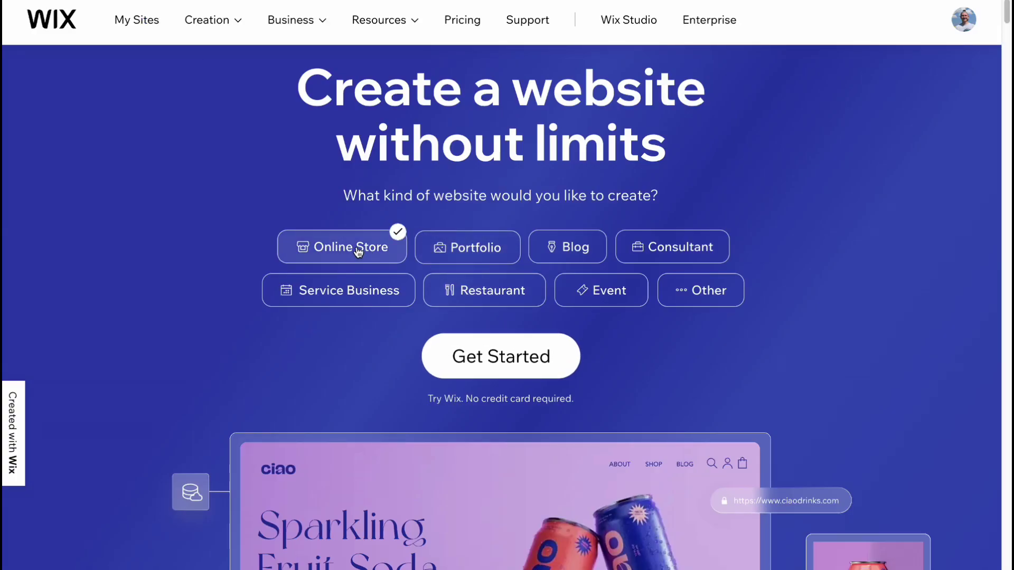
left_click(464, 247)
left_click(596, 258)
scroll(459, 272, "down", 2)
scroll(445, 266, "up", 3)
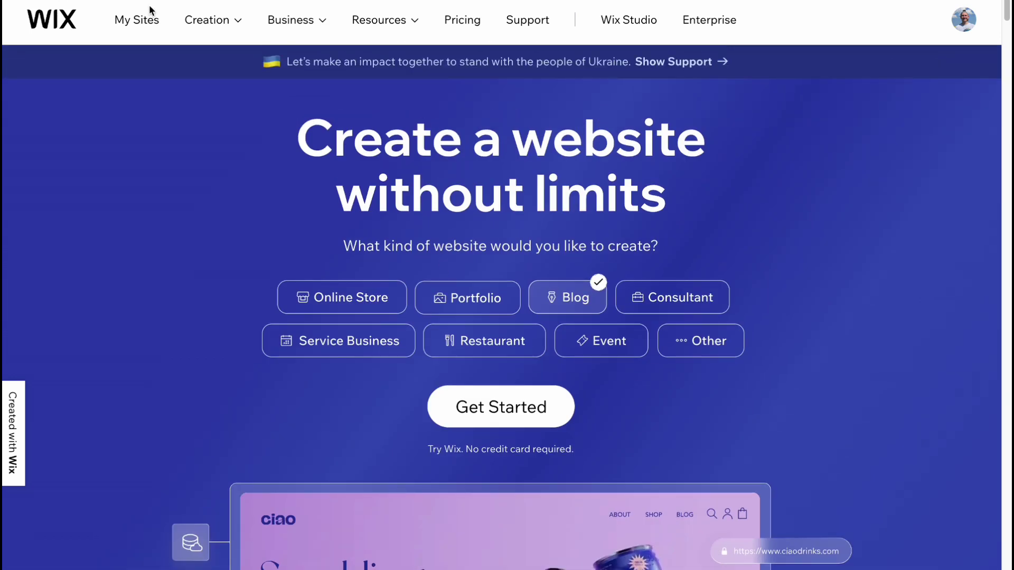
scroll(57, 32, "down", 1)
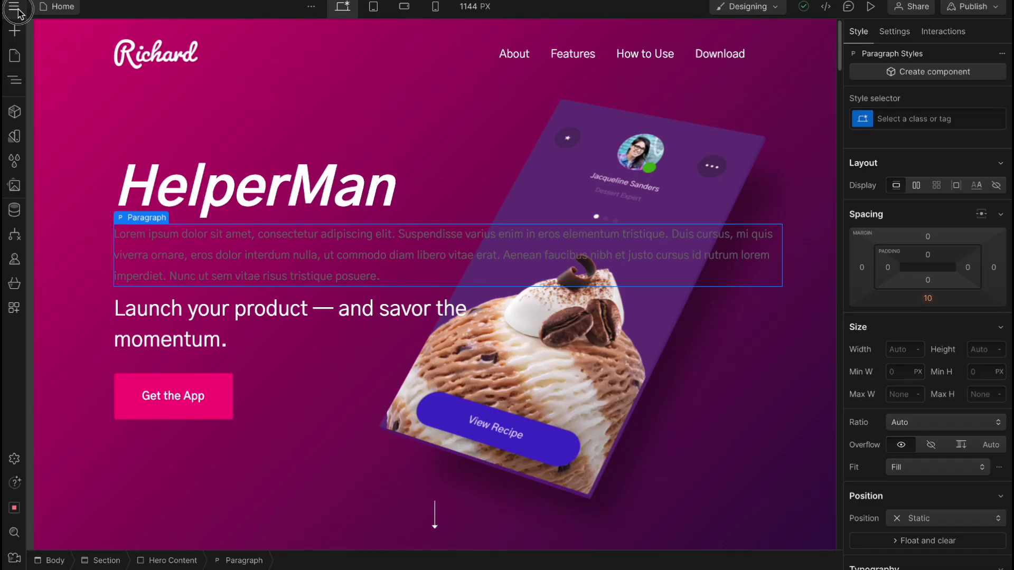
- Return to the Webflow dashboard, start a new site, and browse down to the Free templates
left_click(17, 10)
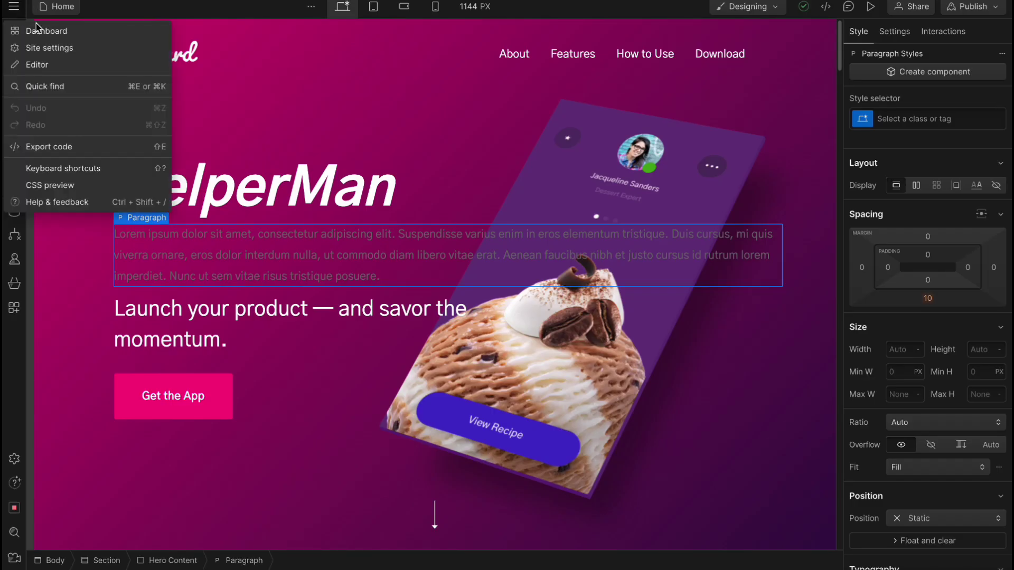
left_click(48, 32)
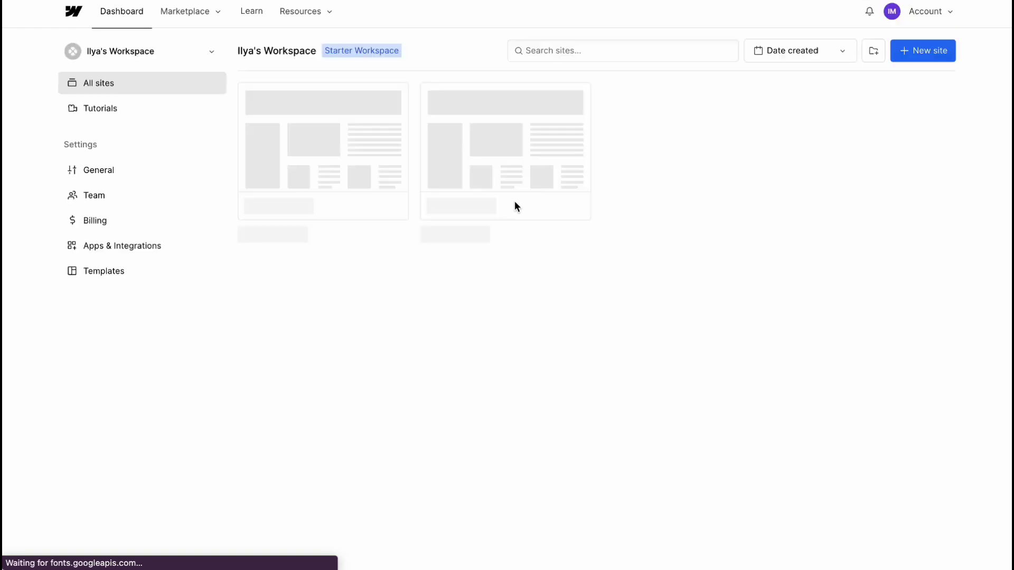
left_click(924, 50)
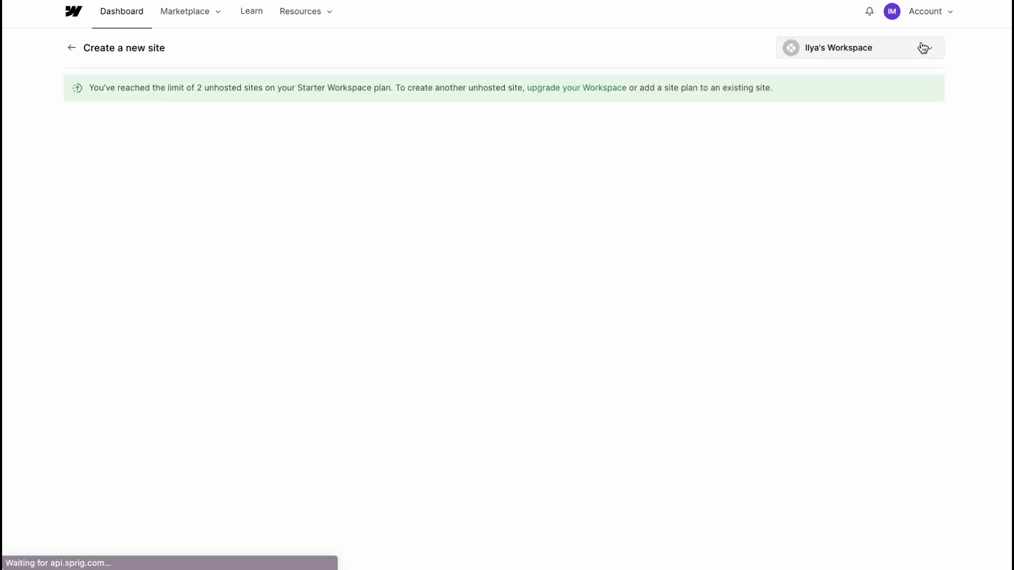
scroll(421, 195, "down", 6)
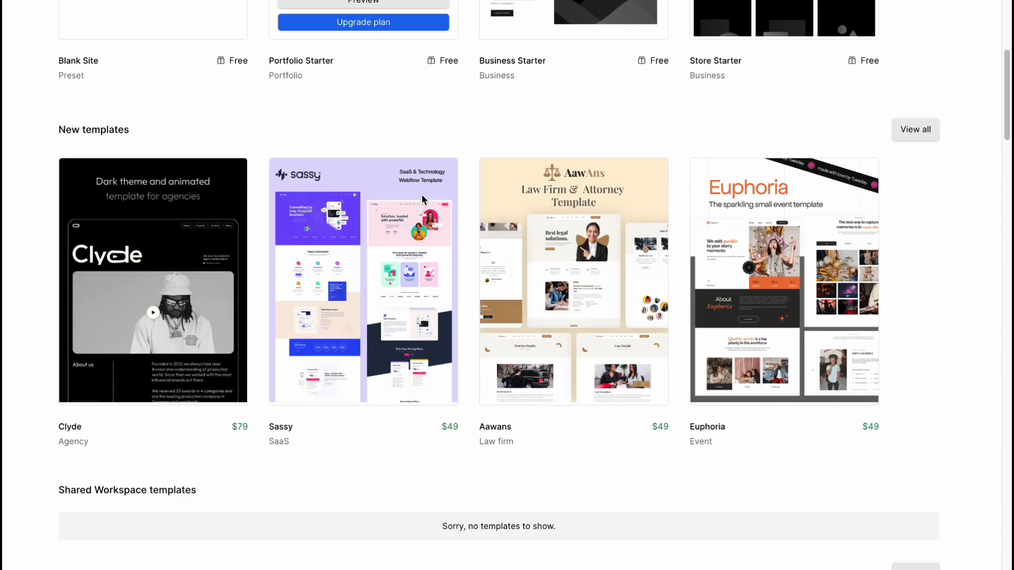
scroll(422, 195, "down", 2)
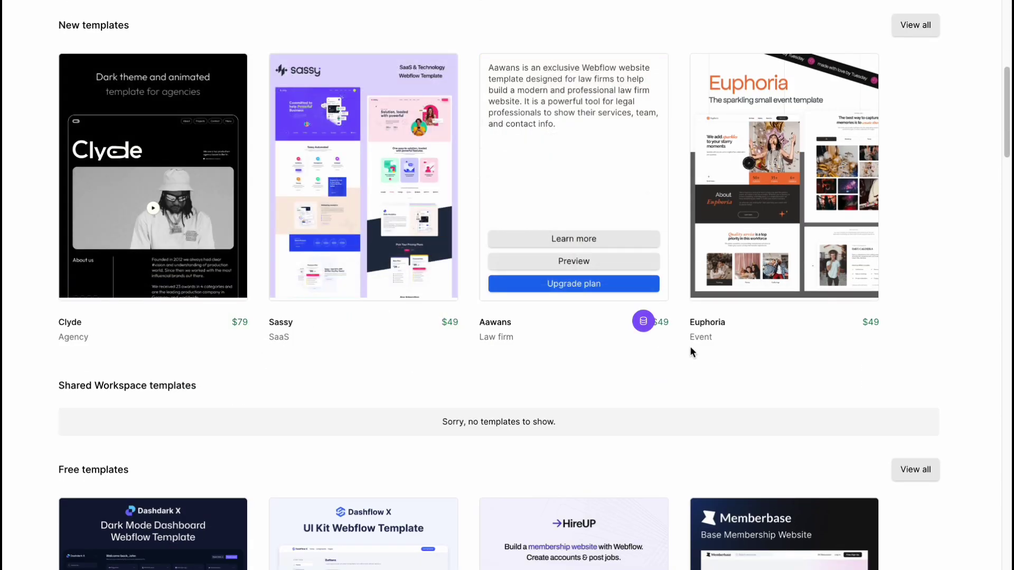
scroll(641, 365, "down", 5)
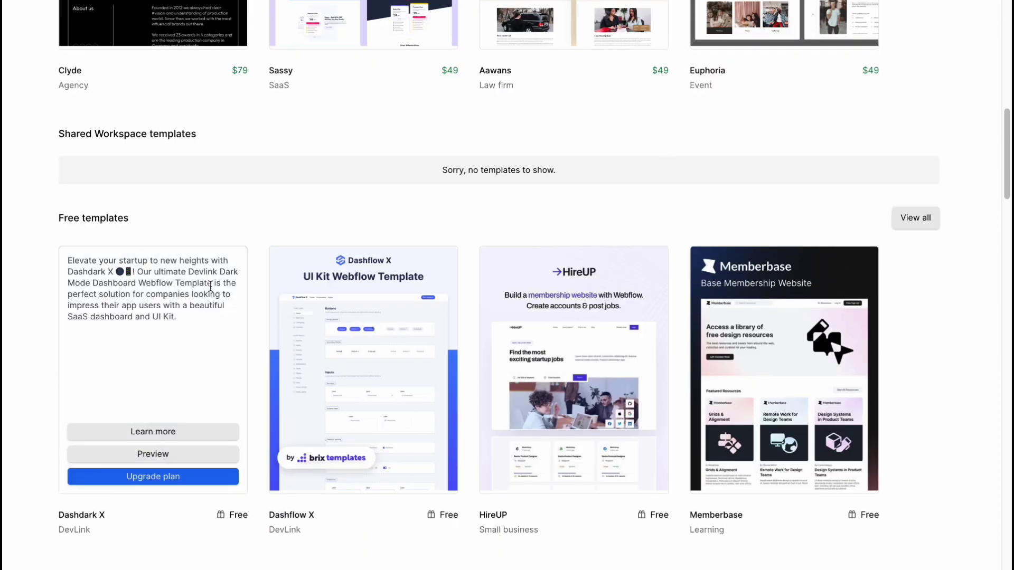
scroll(760, 172, "down", 3)
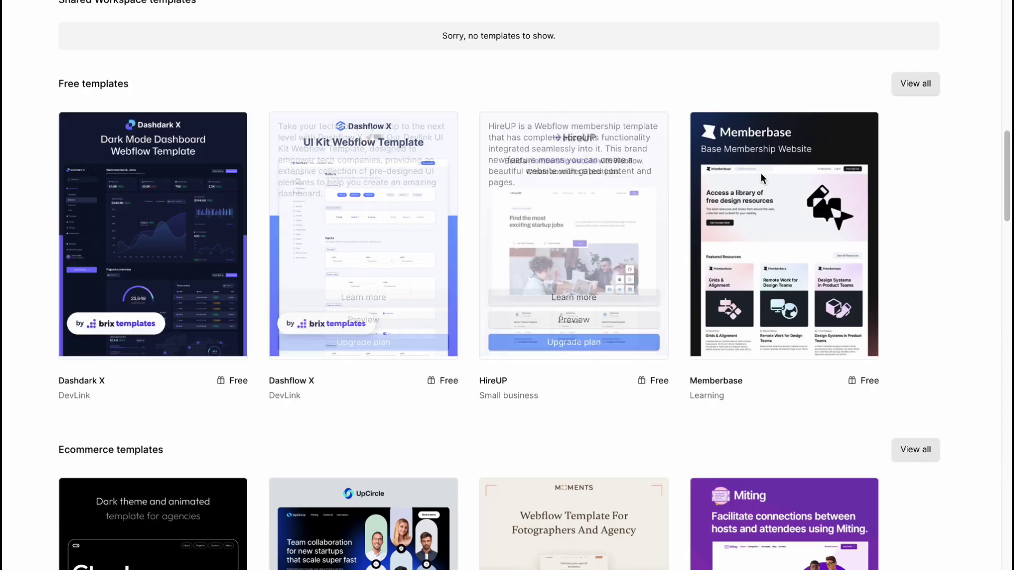
left_click(933, 94)
scroll(688, 208, "down", 2)
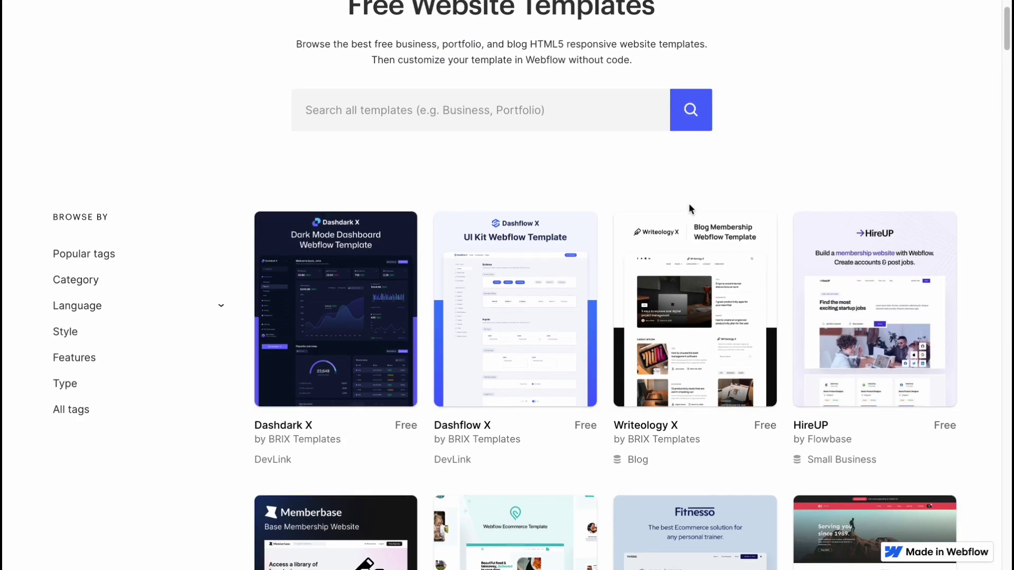
scroll(686, 205, "down", 15)
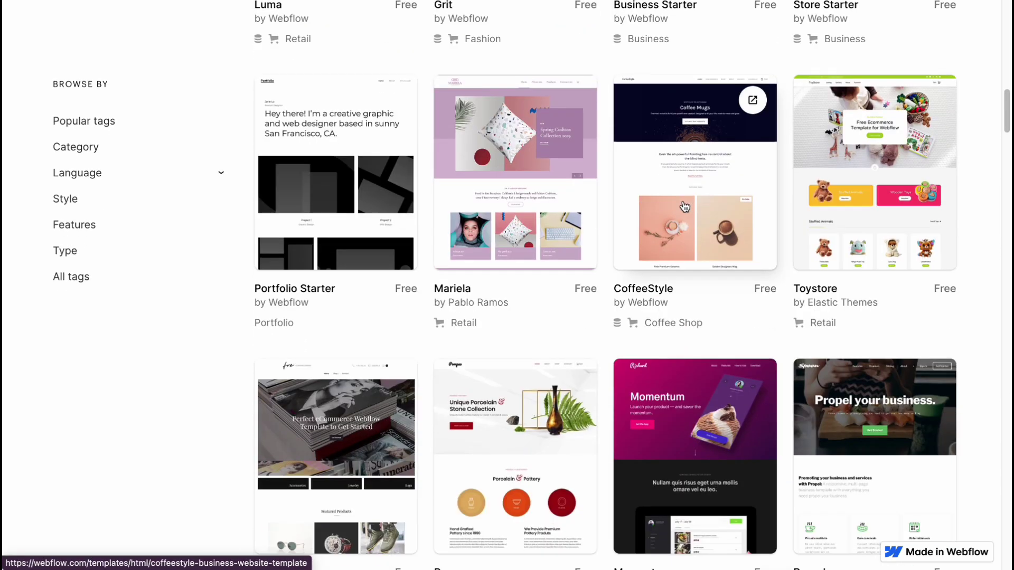
scroll(684, 206, "down", 20)
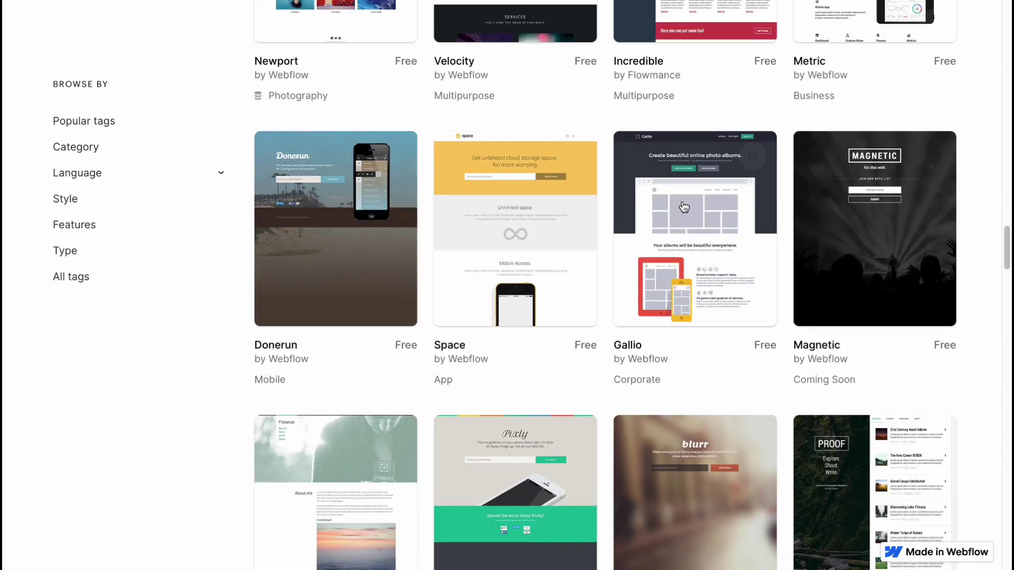
scroll(684, 207, "down", 20)
scroll(669, 207, "up", 12)
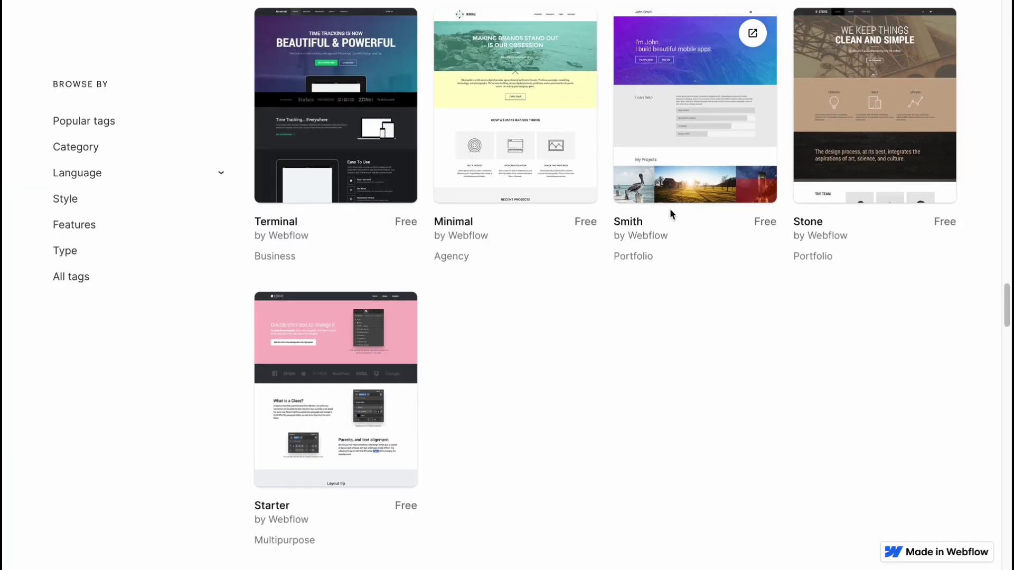
scroll(669, 209, "up", 15)
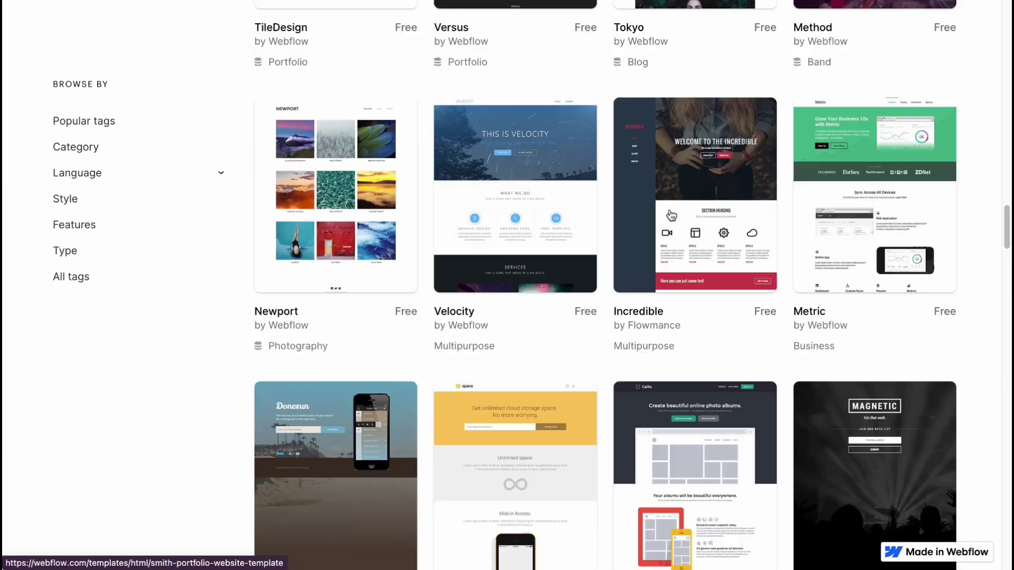
scroll(670, 215, "up", 15)
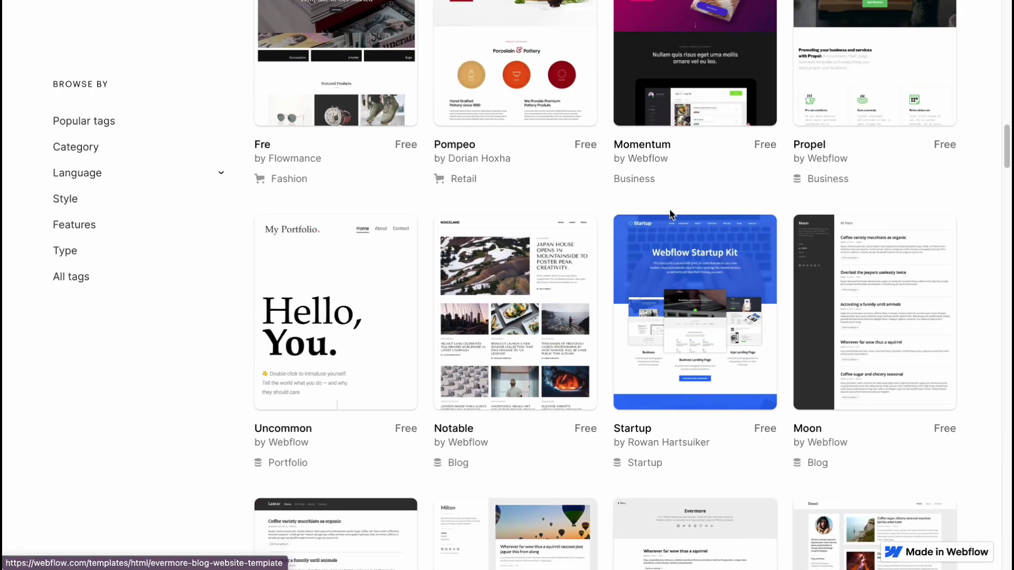
scroll(670, 213, "up", 8)
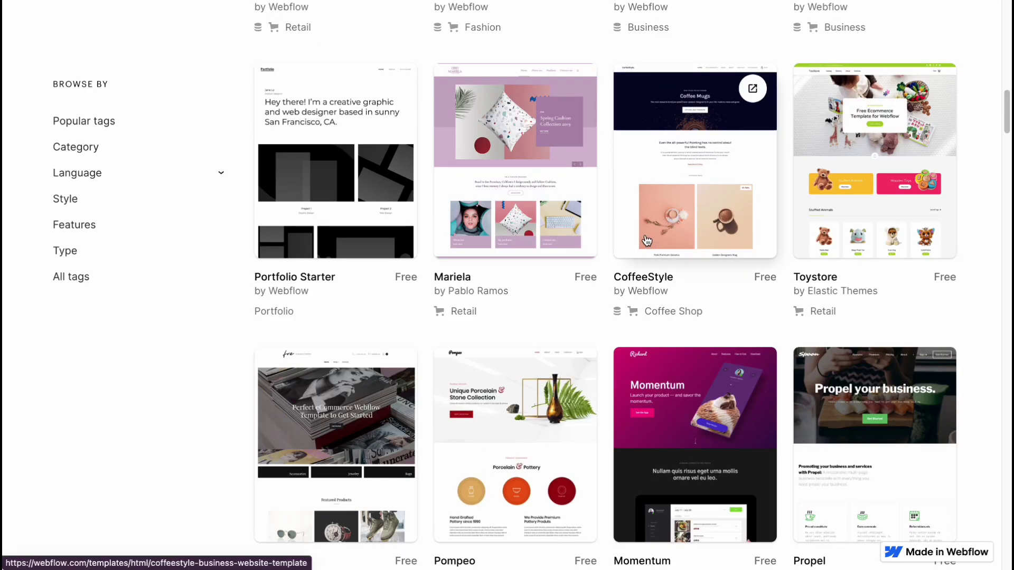
scroll(626, 239, "up", 5)
scroll(626, 239, "up", 1)
scroll(626, 239, "up", 6)
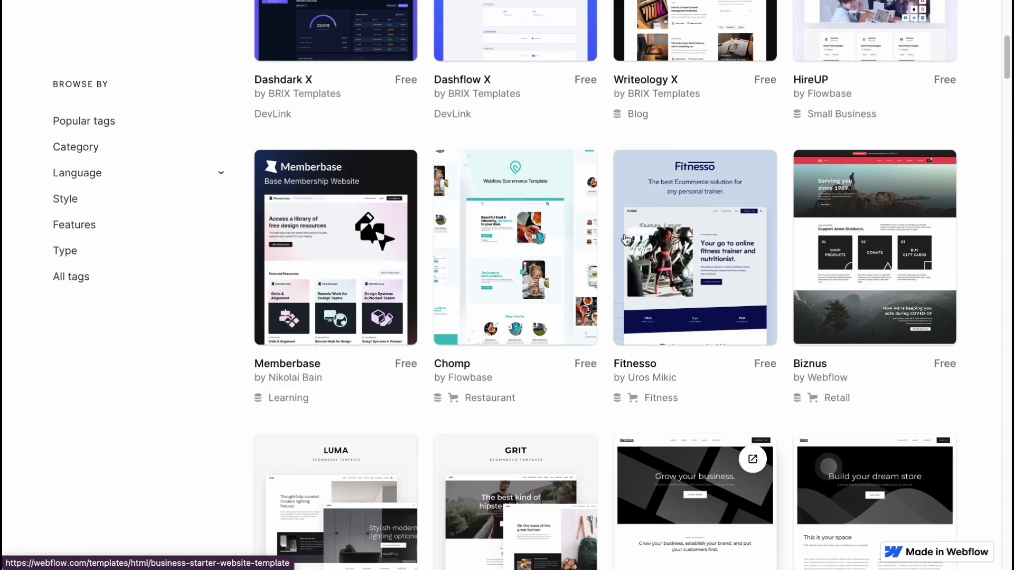
scroll(625, 239, "up", 5)
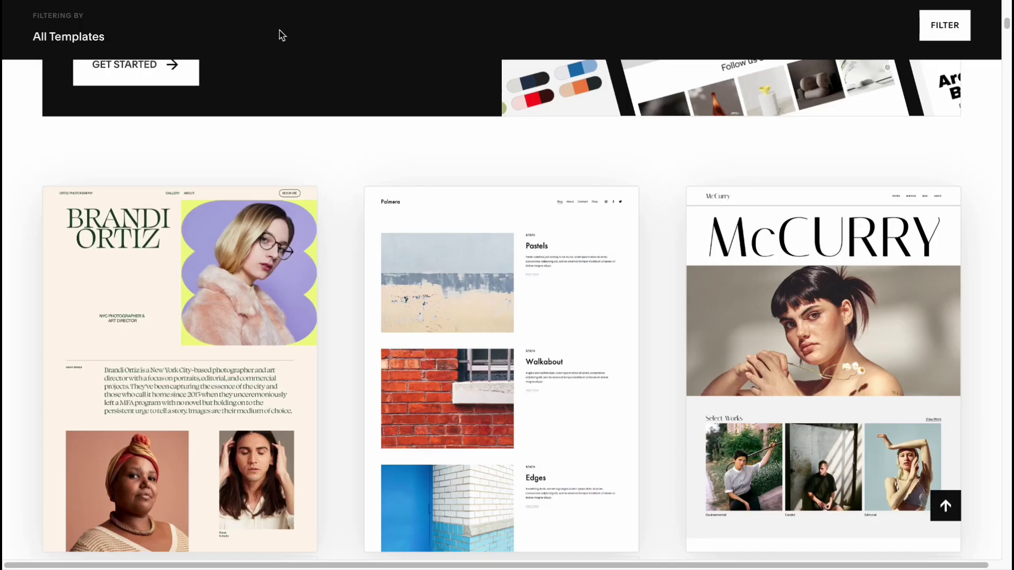
- Find the Meriden card in the Squarespace template gallery and start a site from it
scroll(328, 136, "down", 15)
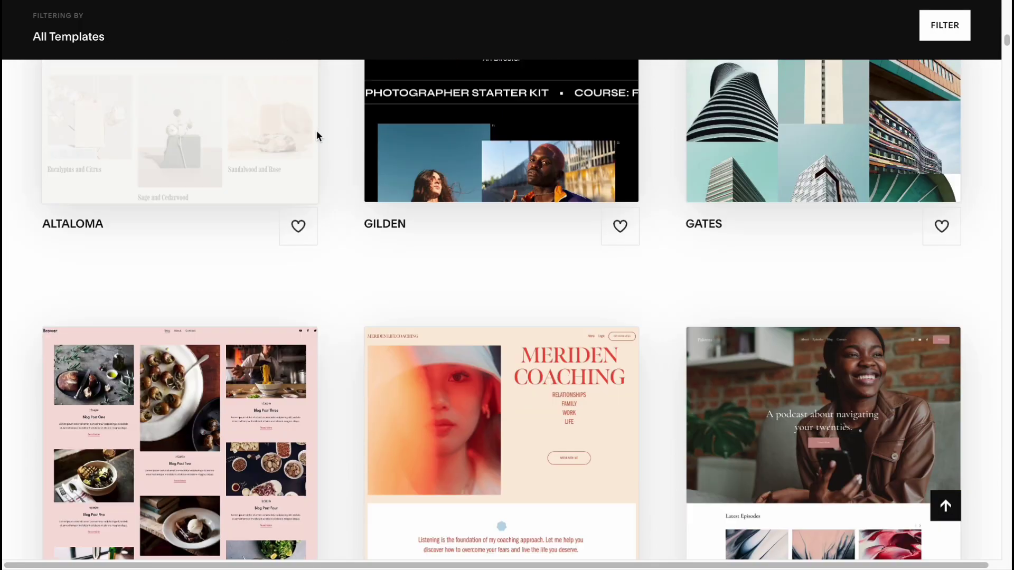
scroll(316, 136, "down", 4)
mouse_move(577, 246)
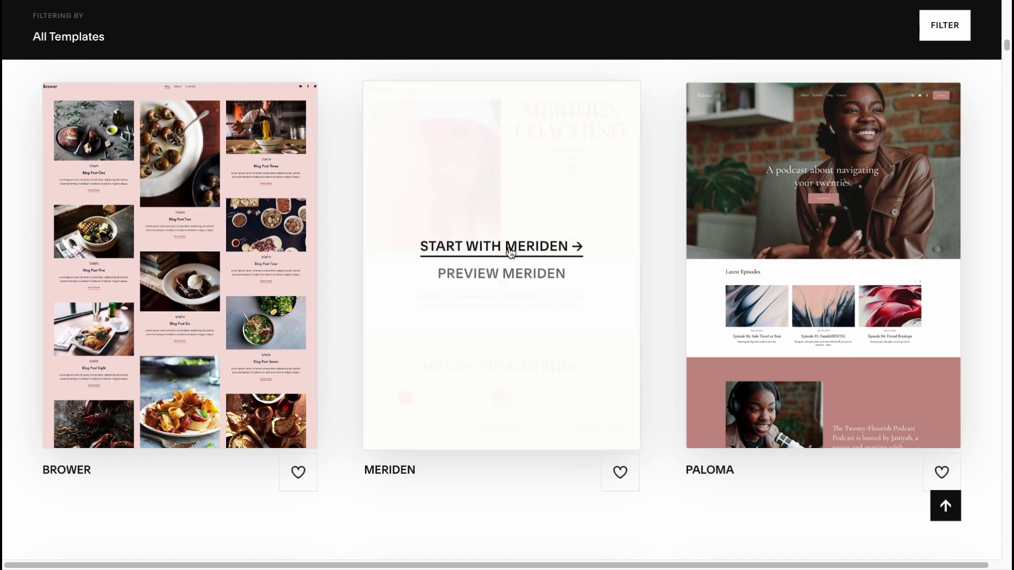
left_click(505, 278)
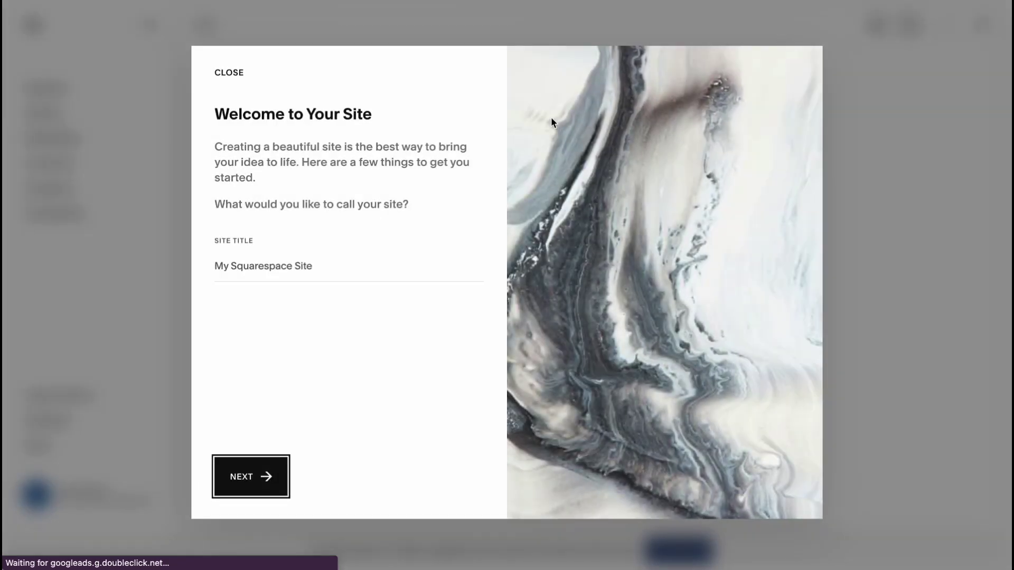
- Go through the Squarespace welcome tips and finish the tour to reach the site dashboard
left_click(246, 476)
left_click(449, 467)
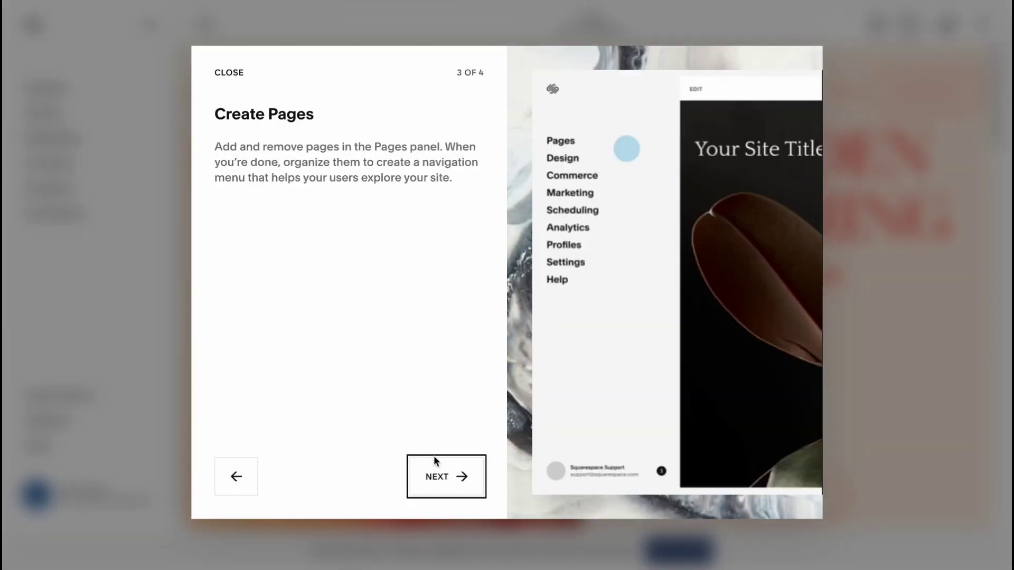
left_click(451, 465)
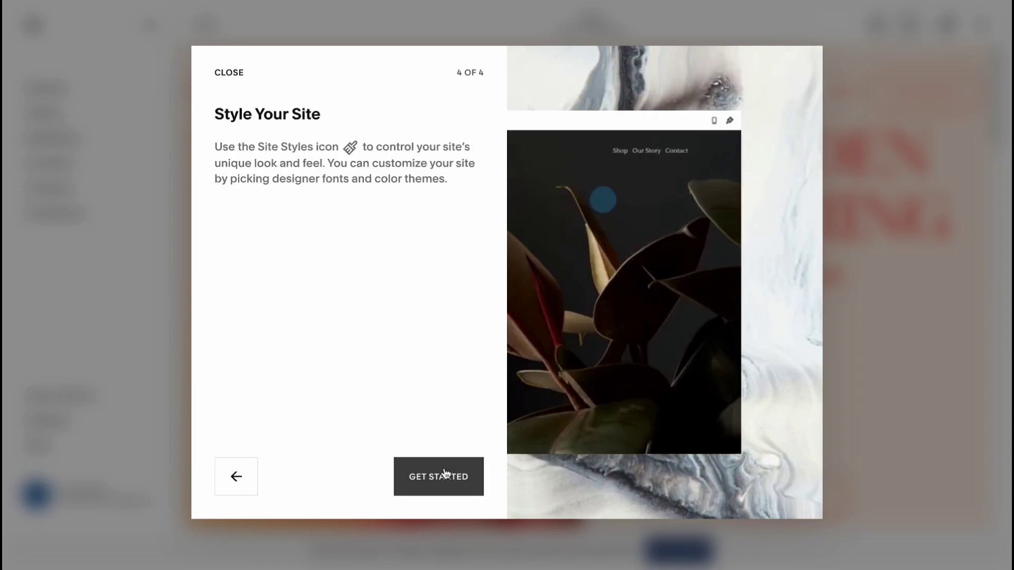
left_click(444, 473)
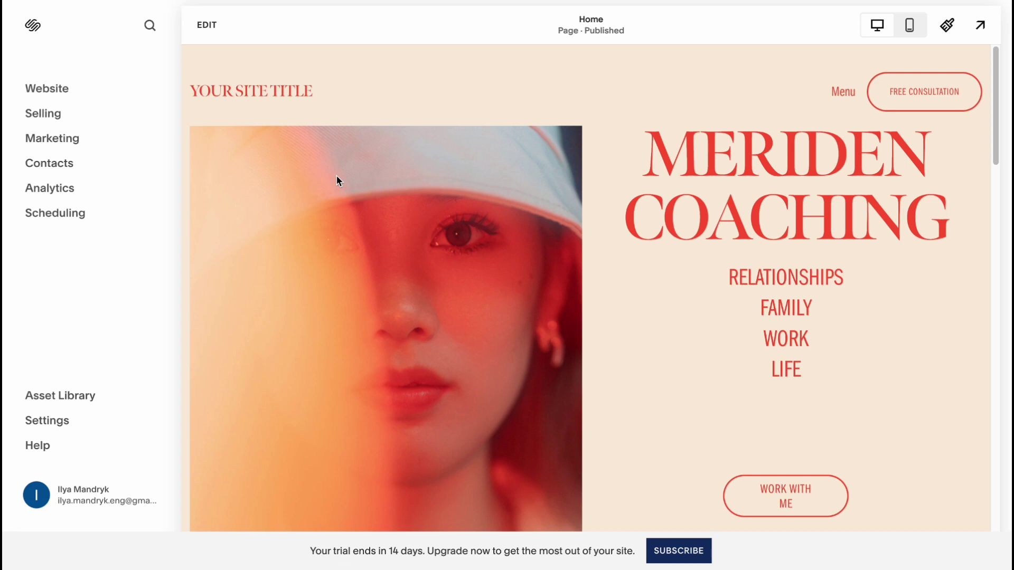
- Briefly enter and leave home page editing, then use Subscribe in the trial banner
left_click(211, 25)
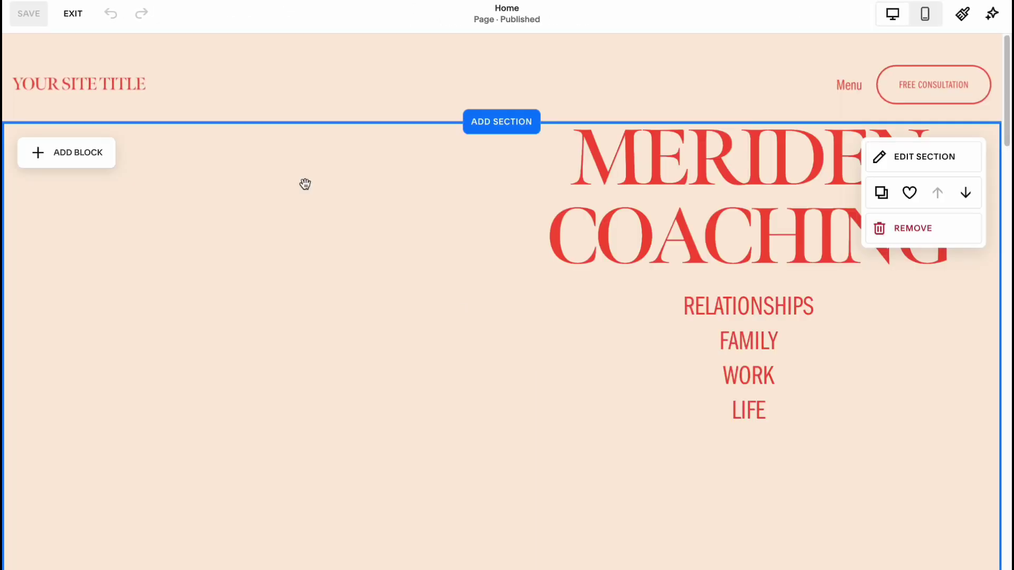
left_click(72, 13)
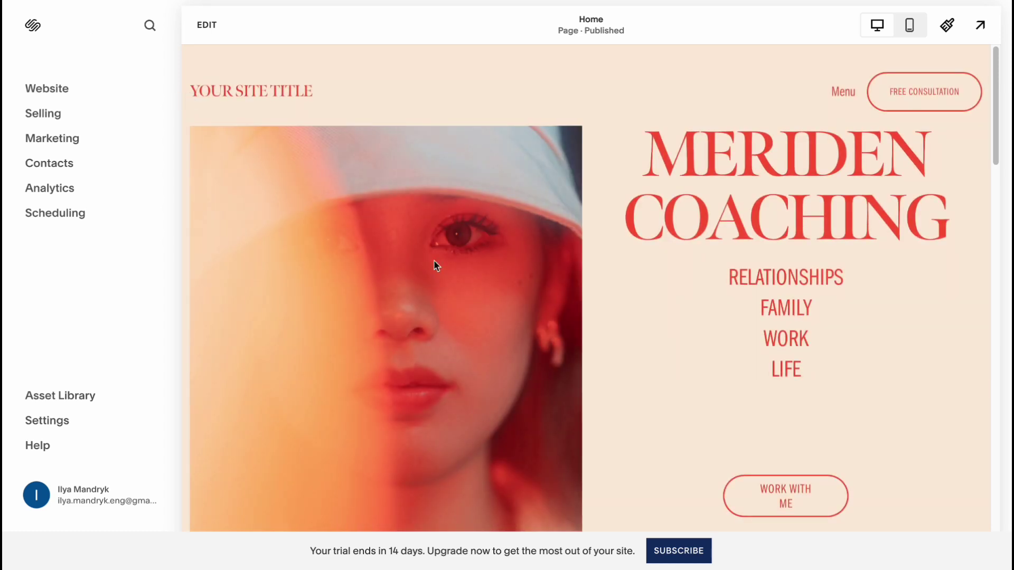
left_click(678, 550)
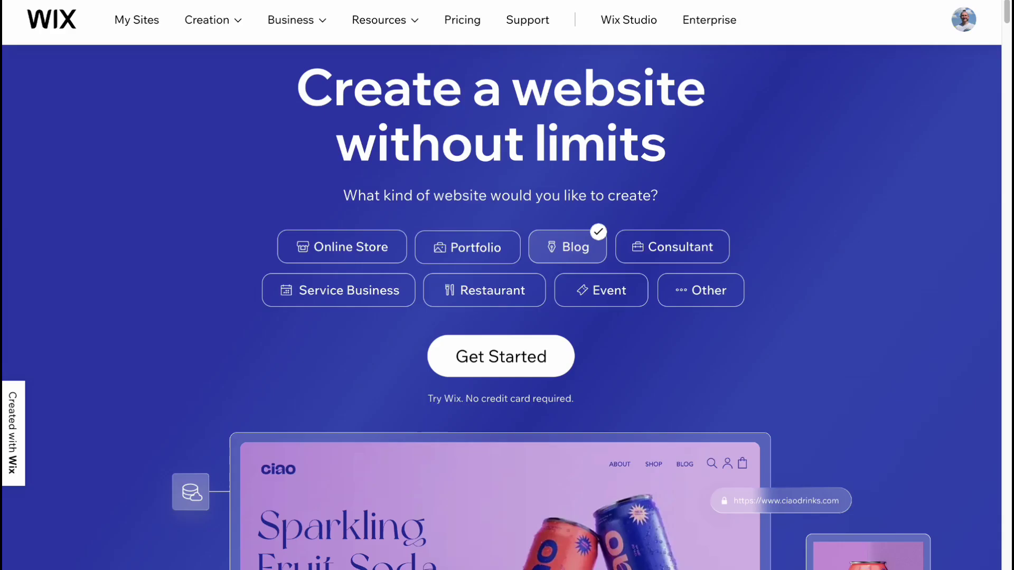
- Open the Wix Pricing page, then look over Webflow's templates and return to its home page
left_click(479, 20)
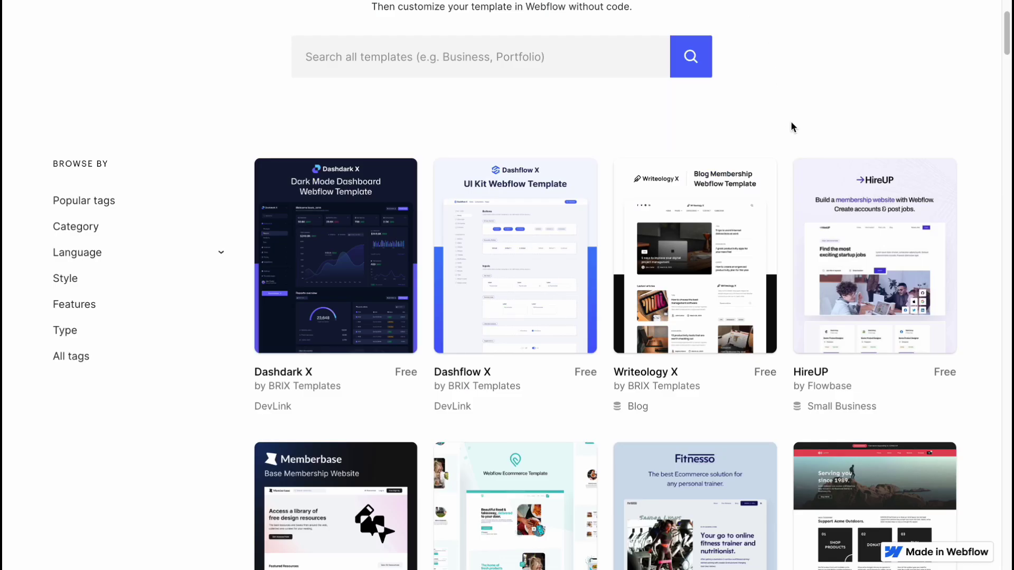
scroll(791, 127, "up", 3)
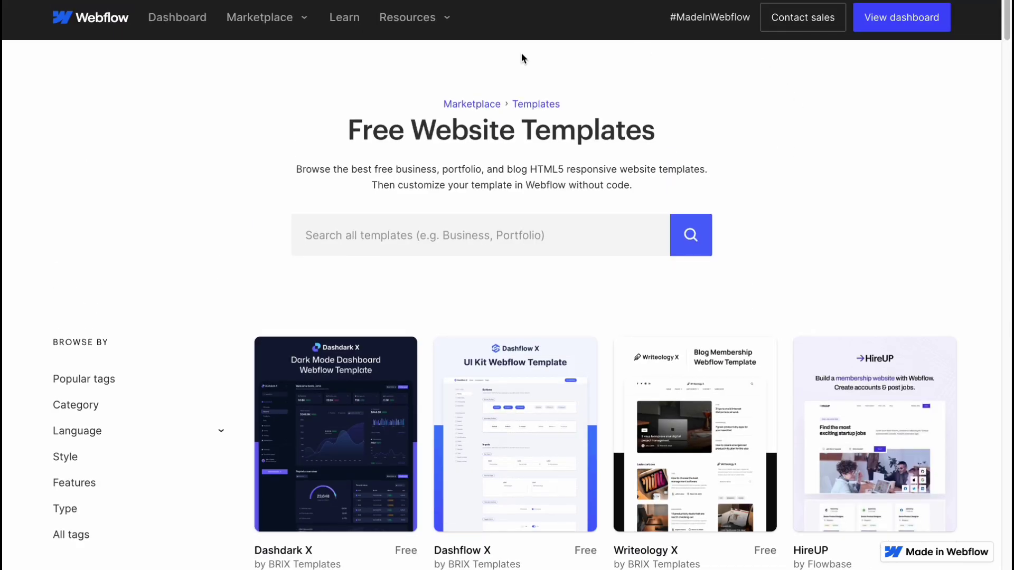
left_click(66, 22)
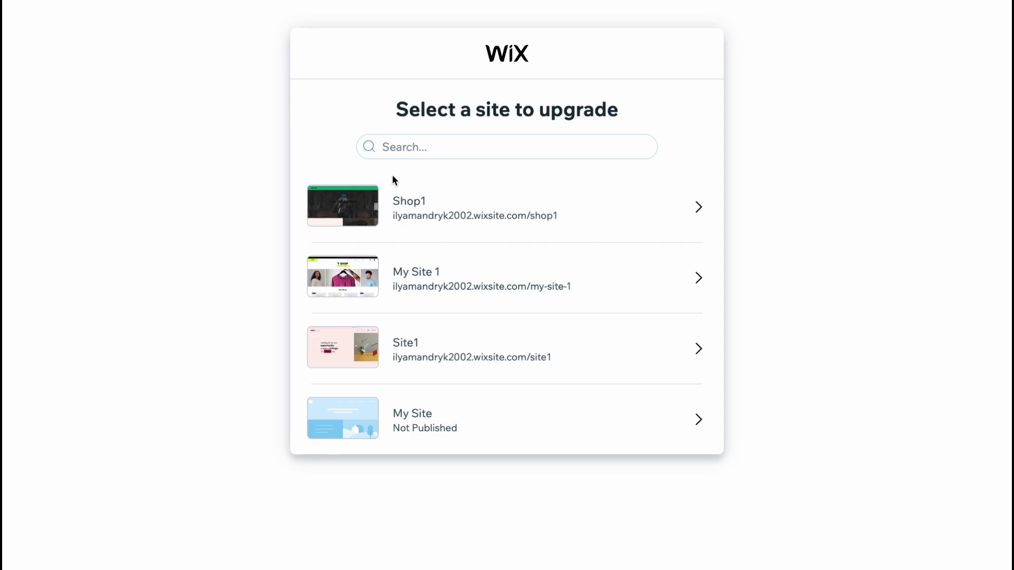
- Choose Shop1 to see the Wix Premium plans, then switch Squarespace plans to monthly billing
left_click(645, 210)
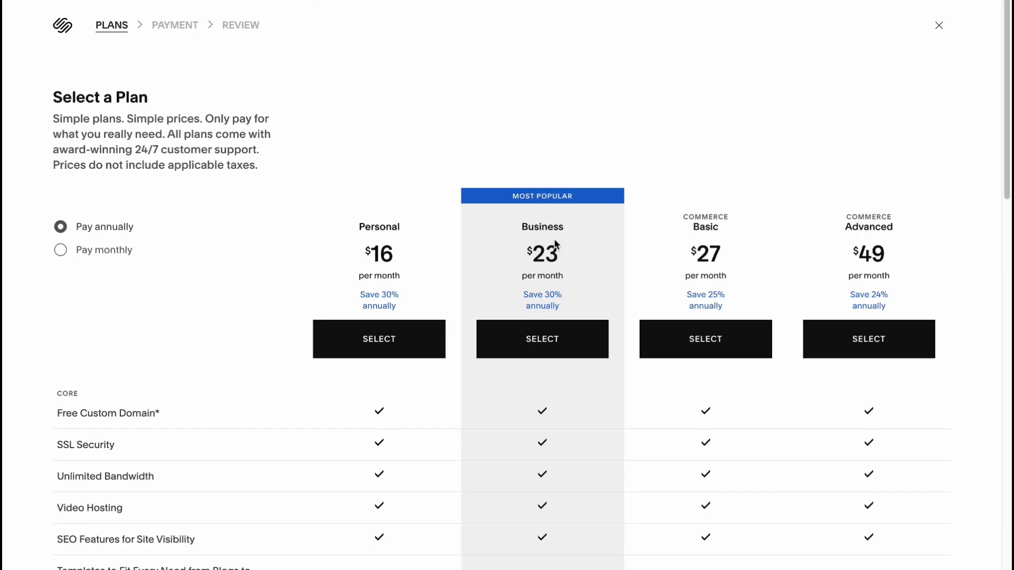
scroll(169, 249, "down", 1)
left_click(61, 225)
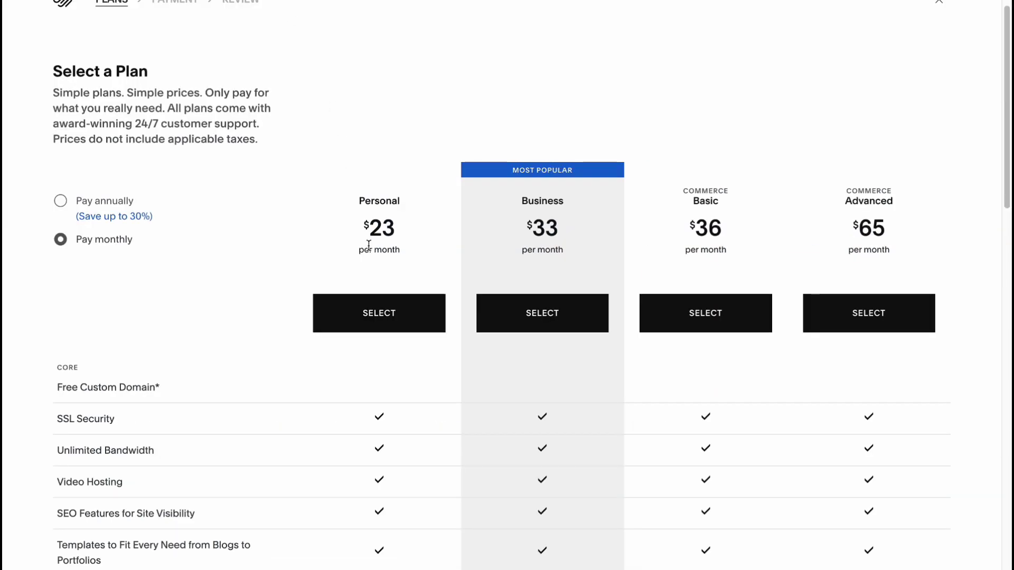
- Compare Squarespace's monthly plans, Personal $23 to Advanced $65, down the feature table
left_click_drag(365, 226, 919, 226)
left_click(727, 93)
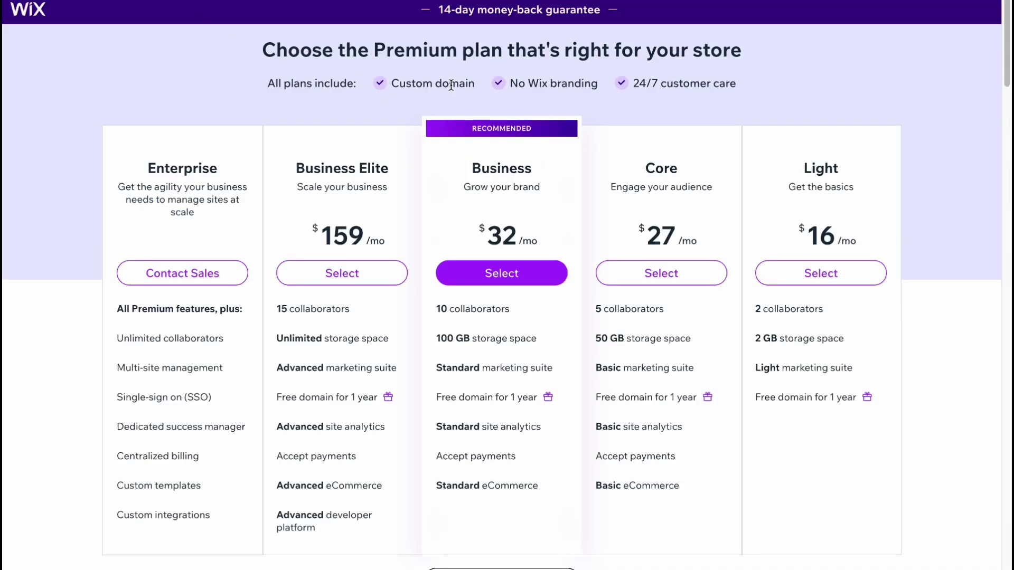
scroll(435, 221, "down", 3)
scroll(433, 220, "up", 3)
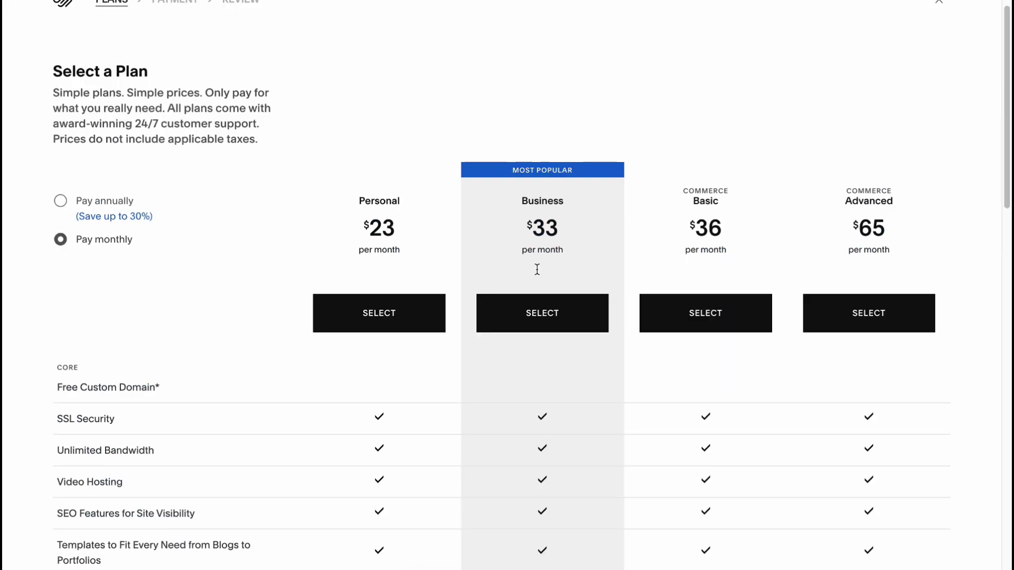
scroll(523, 268, "down", 3)
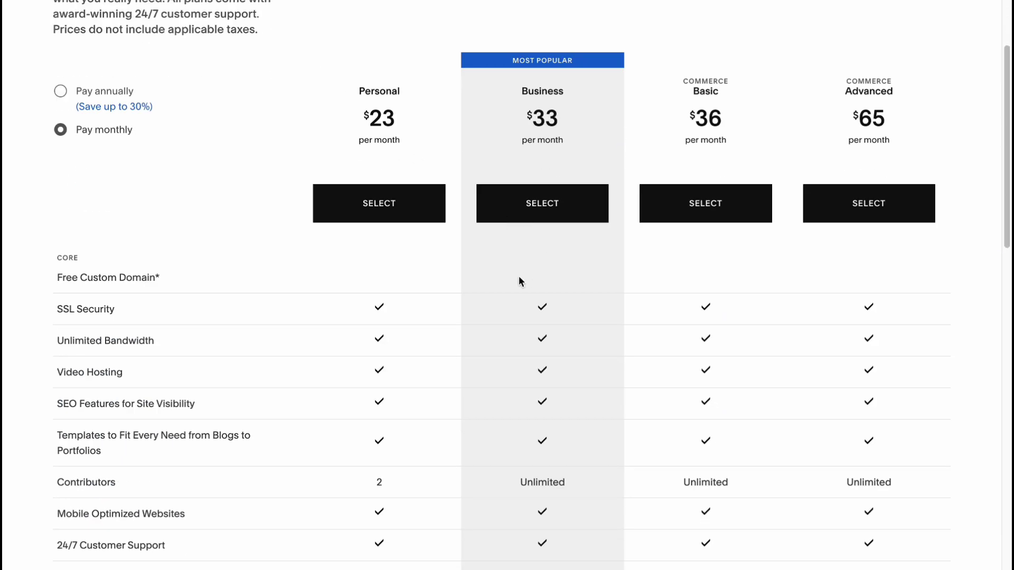
scroll(518, 281, "down", 6)
scroll(521, 280, "down", 2)
scroll(522, 276, "down", 5)
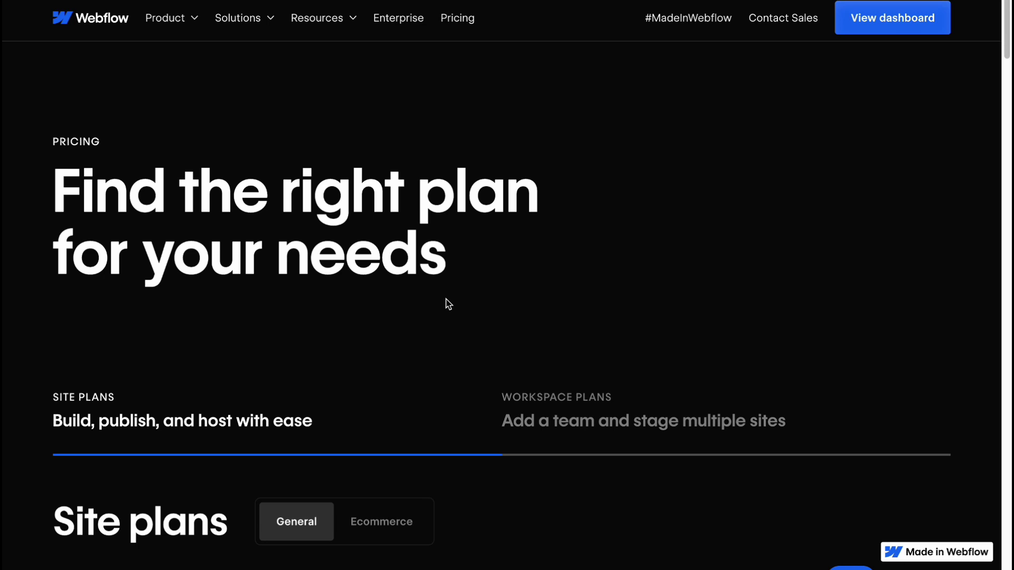
scroll(445, 301, "down", 5)
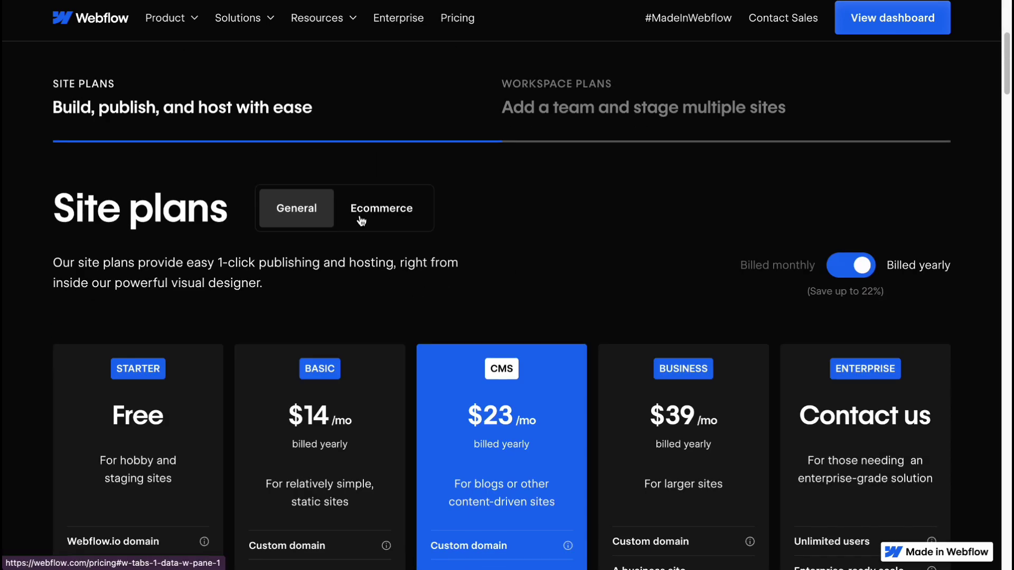
- Show Webflow's Ecommerce site plans: Standard $29, Plus $74, Advanced $212 per month
scroll(363, 211, "down", 3)
scroll(120, 174, "up", 1)
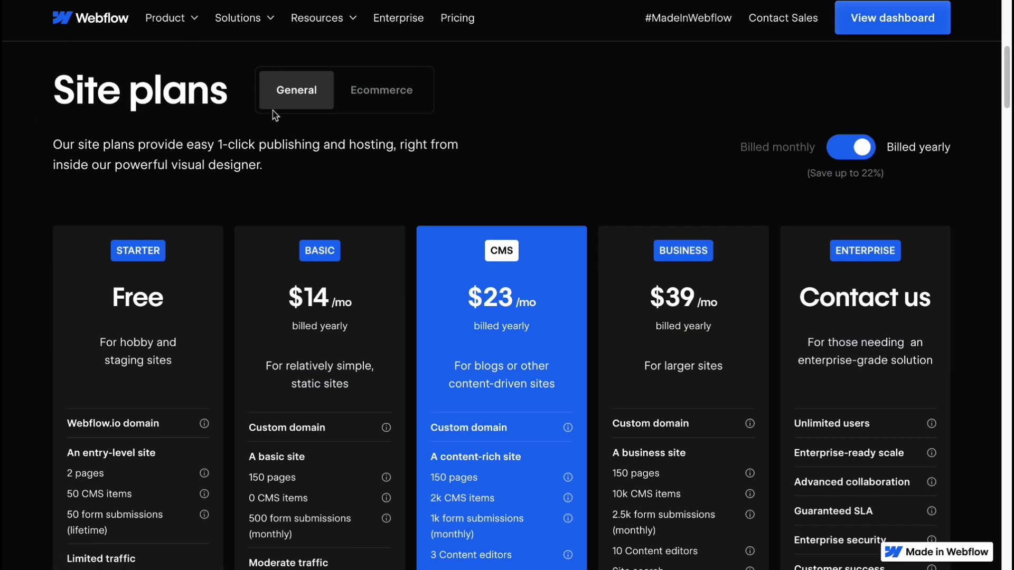
left_click(373, 93)
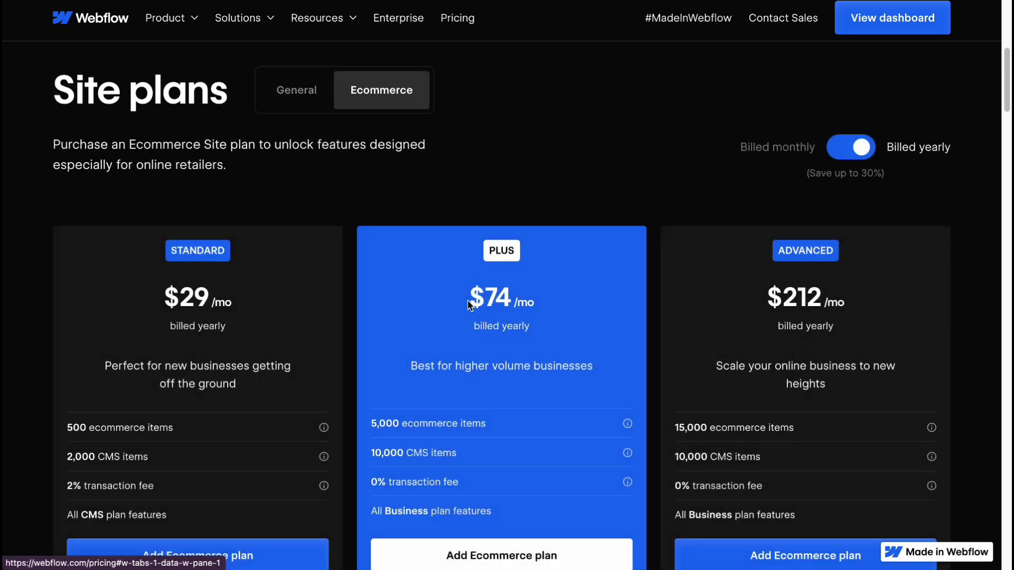
scroll(504, 308, "down", 1)
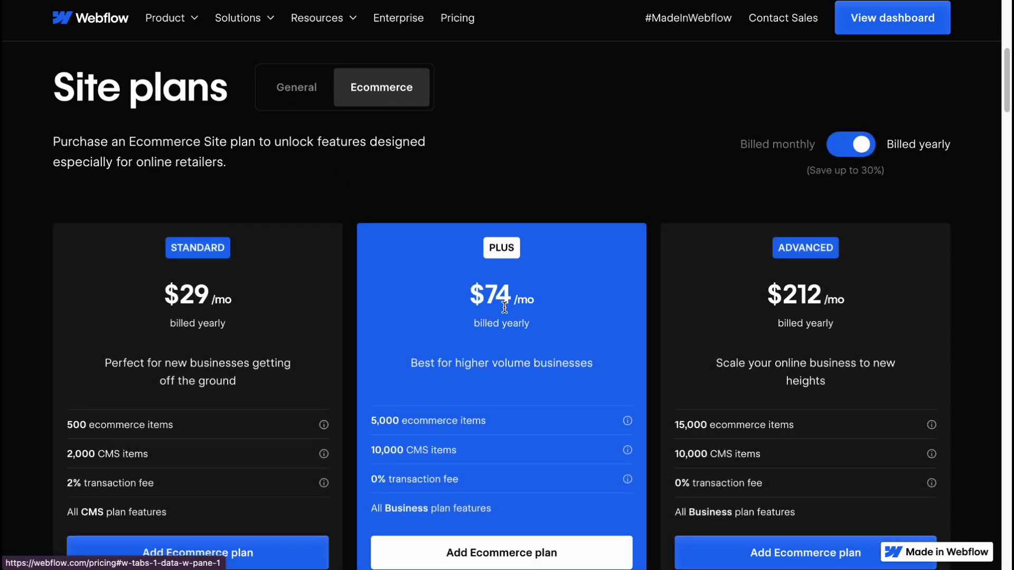